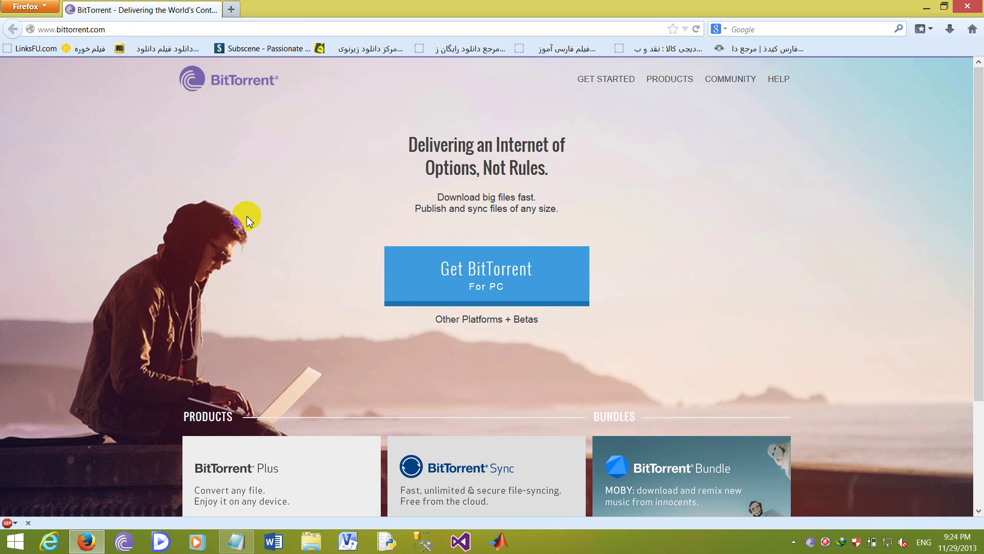
pyautogui.click(229, 11)
pyautogui.write('utor')
pyautogui.press('Down')
pyautogui.press('Down')
pyautogui.press('Down')
pyautogui.press('Down')
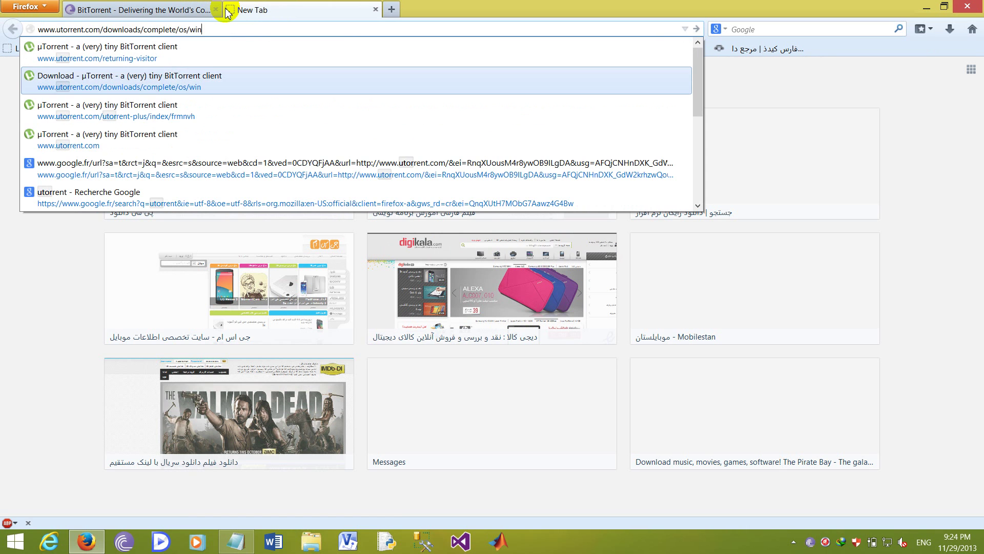
pyautogui.press('Return')
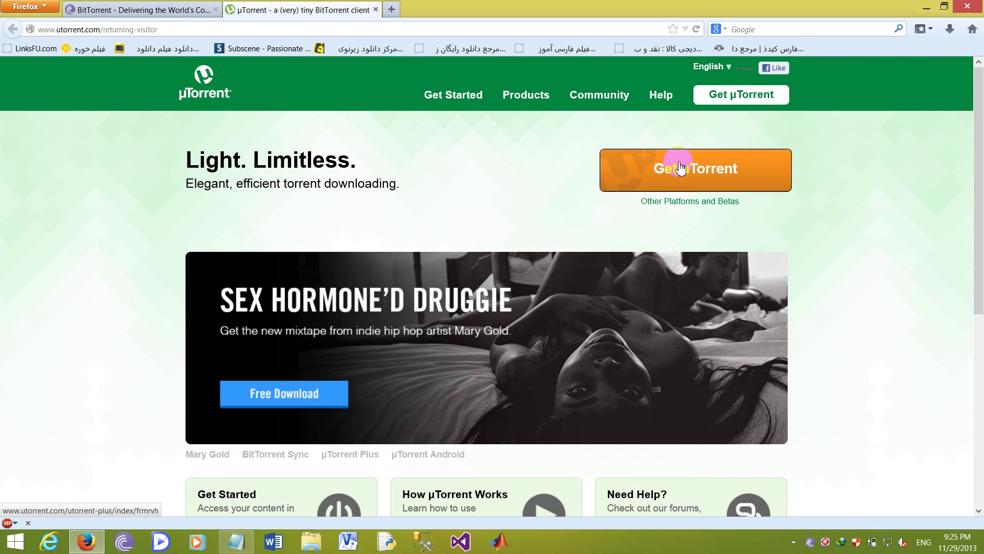
pyautogui.click(660, 178)
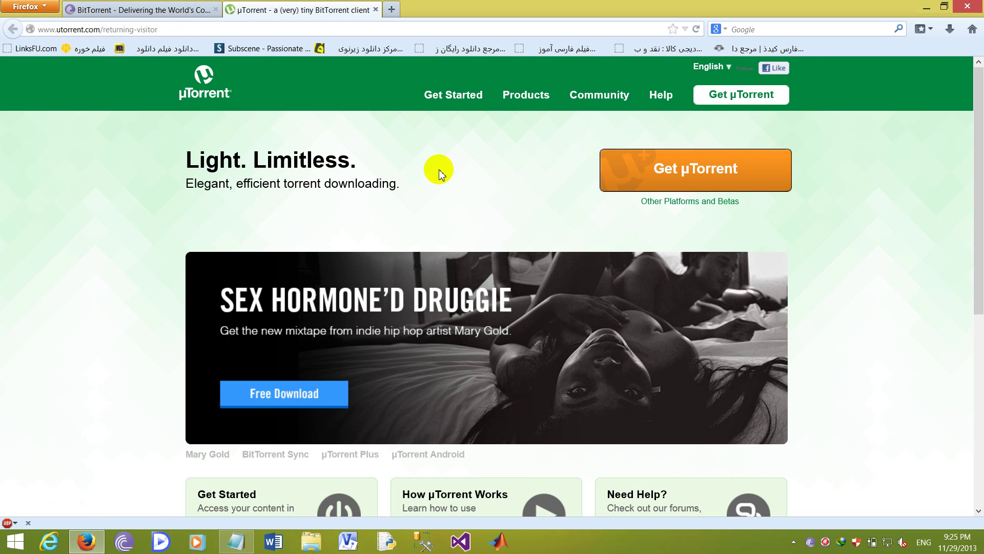
# - Open soft98.ir in a new tab and close the advertising pop-up window it launches
pyautogui.hotkey('ctrl', 't')
pyautogui.write('soft98.ir/')
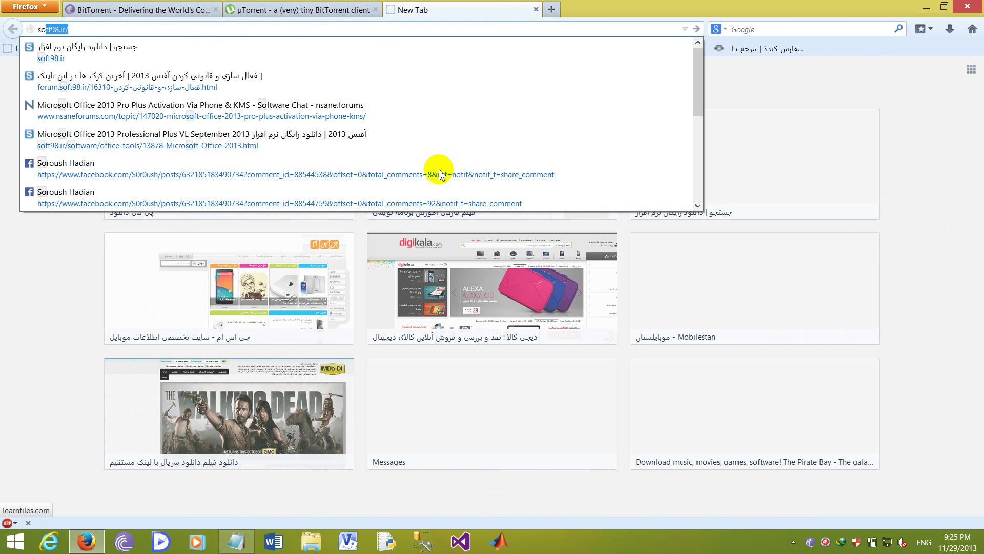
pyautogui.press('Return')
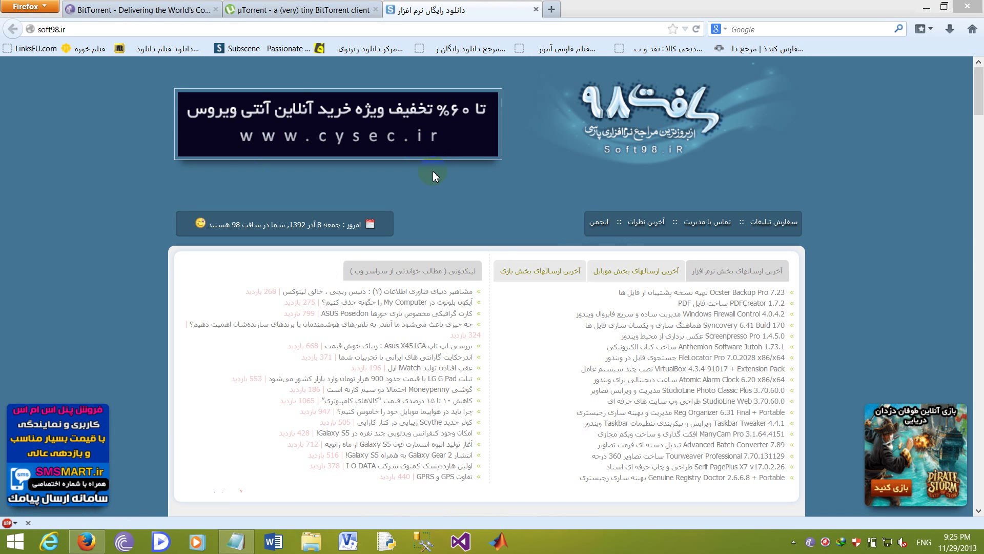
pyautogui.click(131, 177)
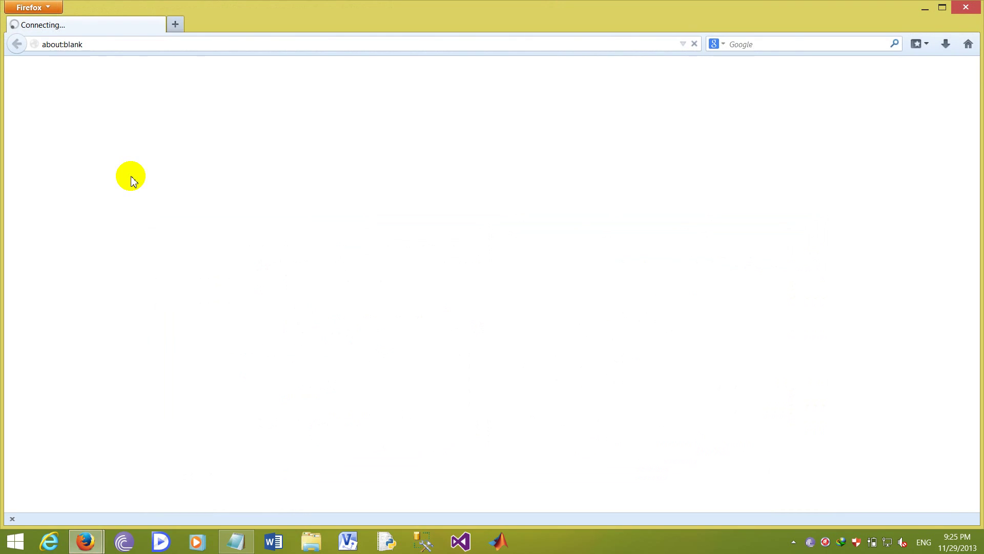
pyautogui.scroll(-5, 165, 301)
pyautogui.hotkey('ctrl', 'w')
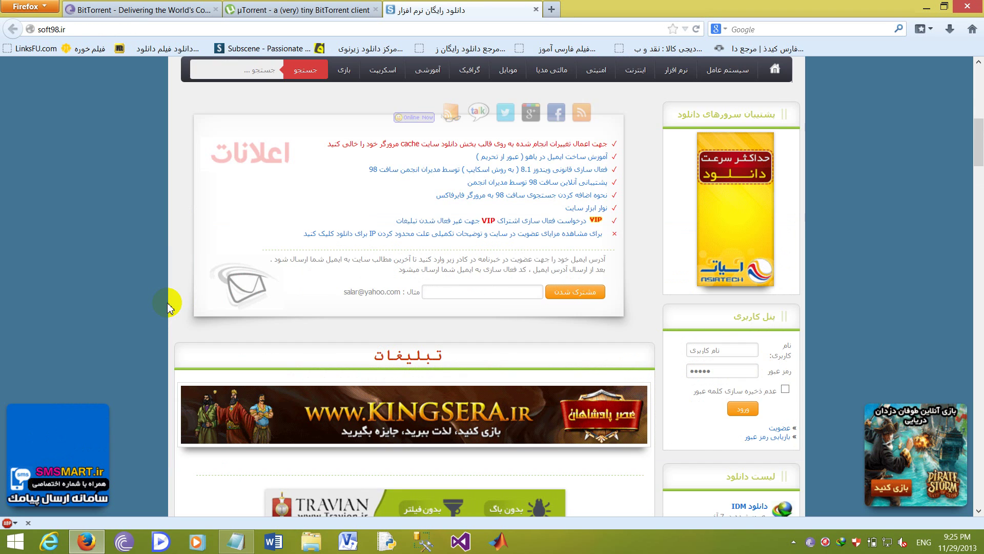
# - Search the soft98.ir site for "torrent"
pyautogui.scroll(-3, 171, 302)
pyautogui.scroll(6, 172, 301)
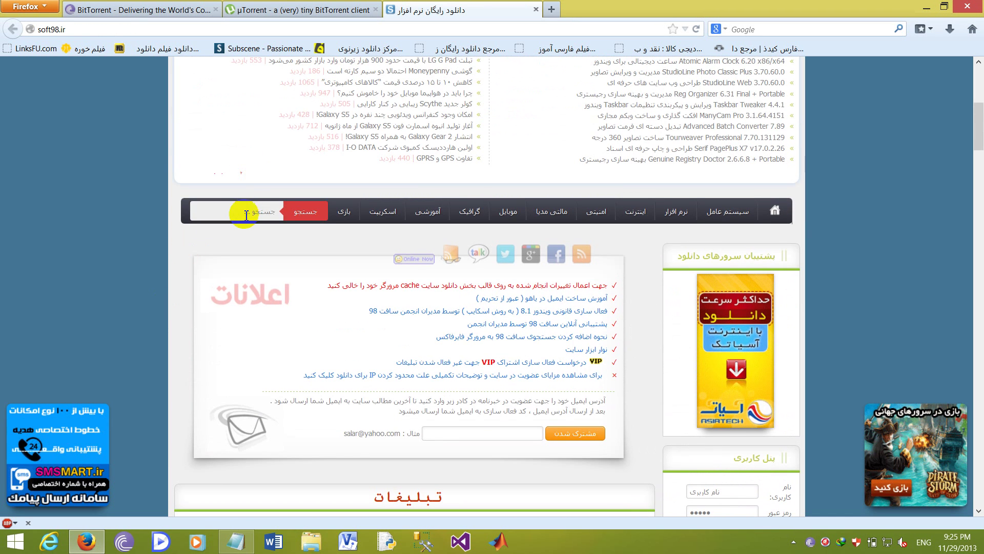
pyautogui.click(246, 214)
pyautogui.write('torrent')
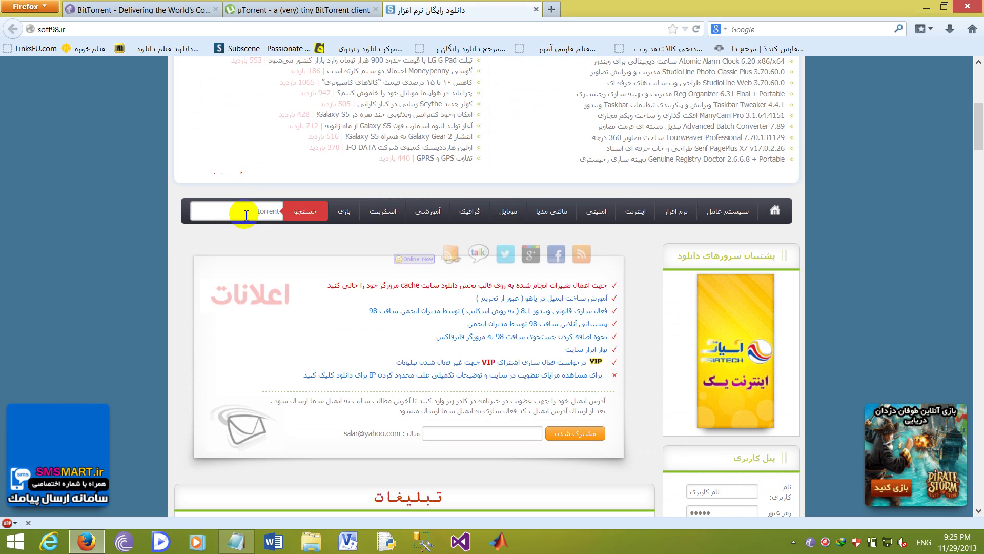
pyautogui.press('Return')
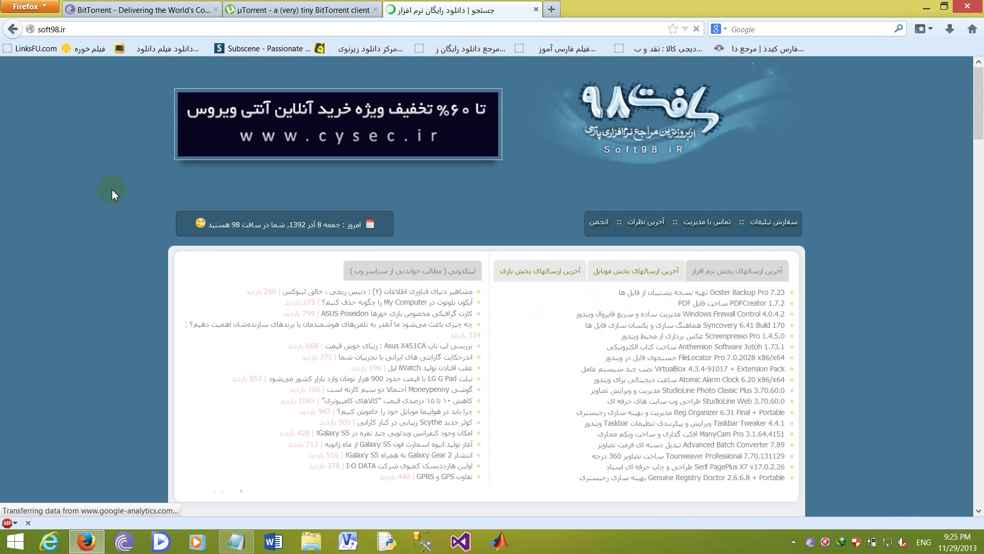
# - Look through the soft98.ir search results for the available torrent client programs
pyautogui.scroll(-15, 112, 189)
pyautogui.scroll(9, 122, 177)
pyautogui.click(497, 382)
pyautogui.scroll(-5, 497, 382)
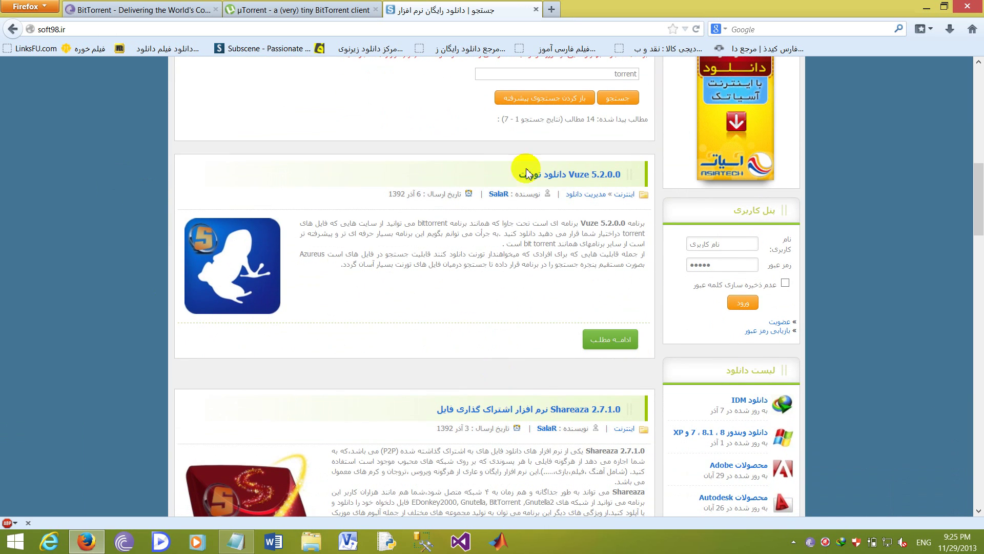
pyautogui.scroll(-8, 453, 301)
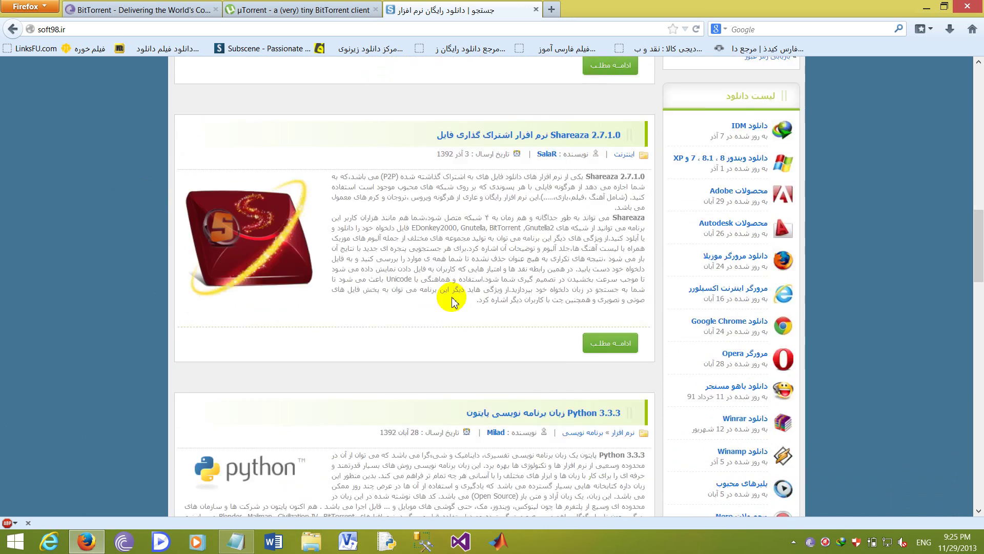
pyautogui.scroll(-5, 452, 297)
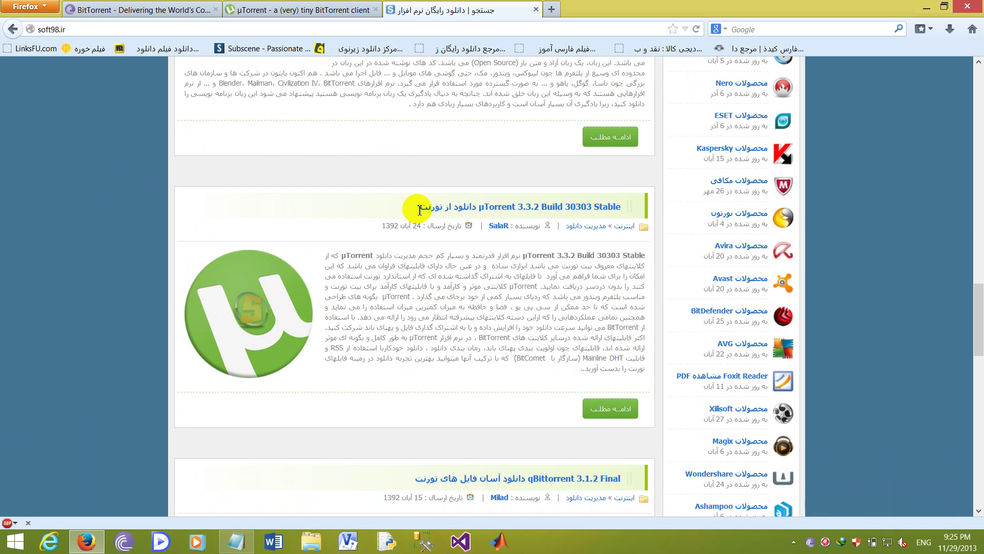
pyautogui.scroll(-5, 377, 259)
pyautogui.scroll(-2, 373, 259)
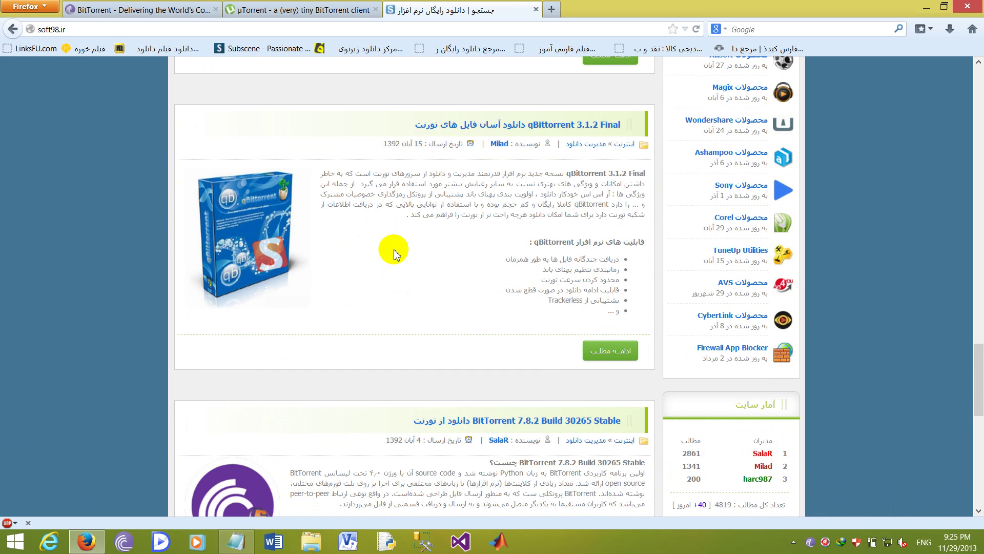
pyautogui.scroll(-4, 394, 250)
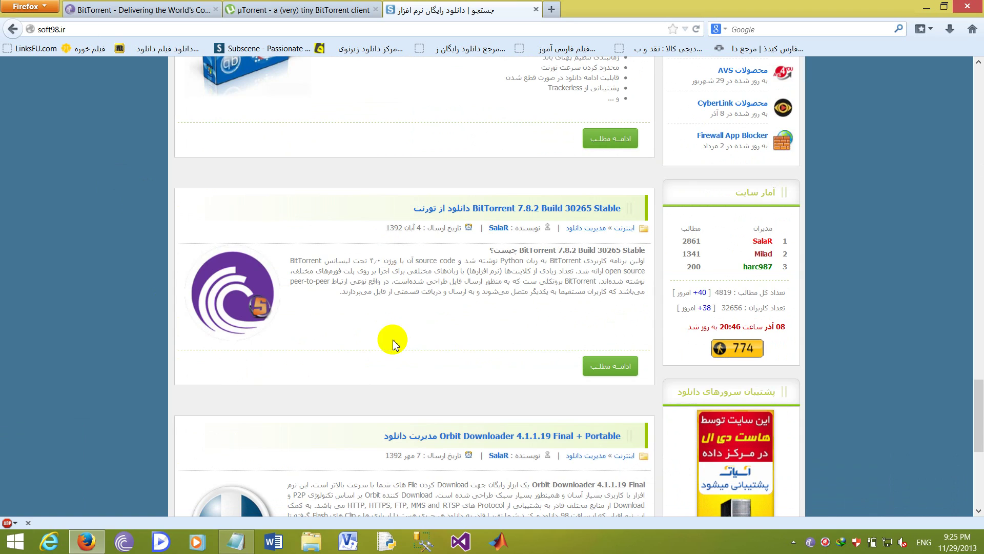
pyautogui.scroll(-4, 393, 339)
pyautogui.scroll(-2, 394, 343)
pyautogui.scroll(20, 394, 343)
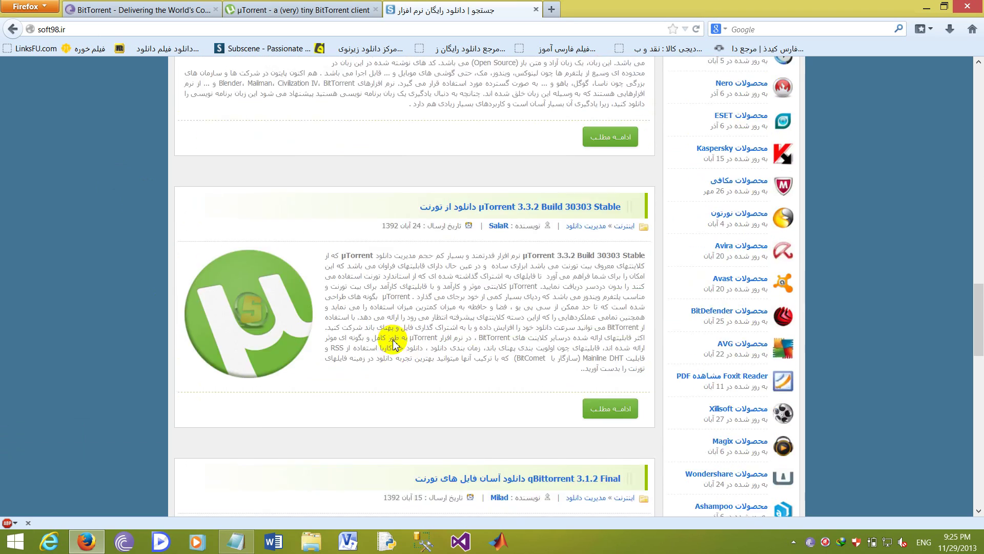
pyautogui.scroll(5, 393, 343)
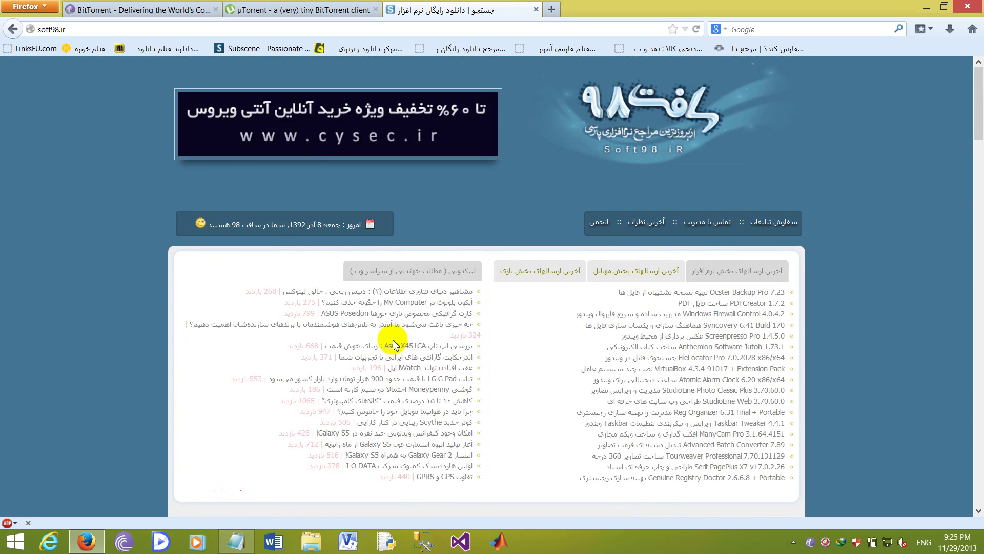
# - Close all three browser tabs and bring up the main window of the running BitTorrent client
pyautogui.hotkey('ctrl', 'w')
pyautogui.hotkey('ctrl', 'w')
pyautogui.hotkey('ctrl', 'w')
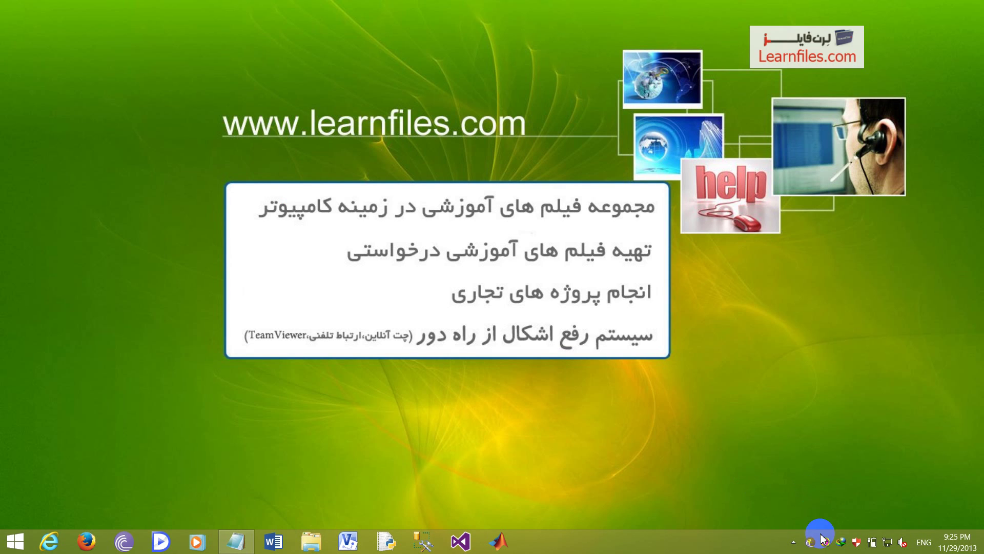
pyautogui.click(810, 542)
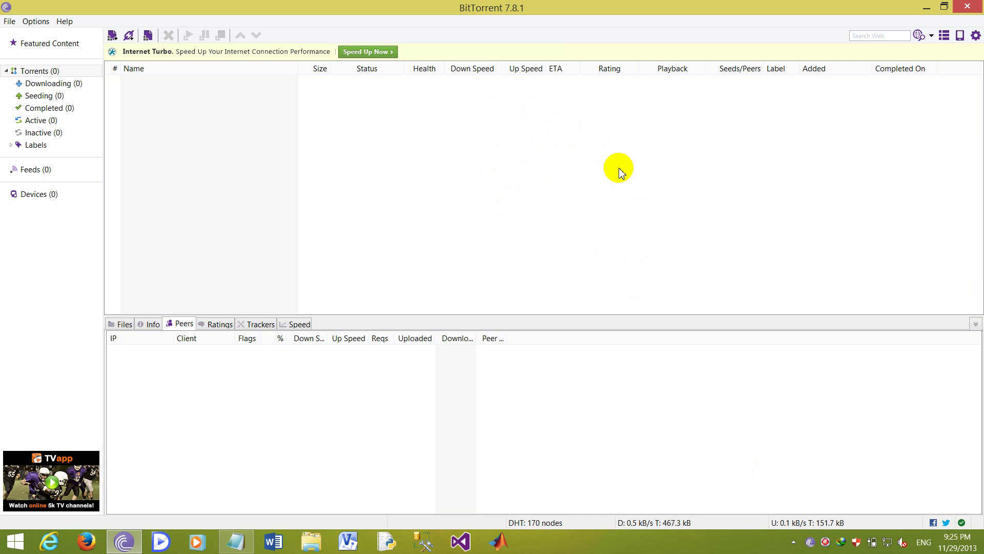
pyautogui.moveTo(391, 226); pyautogui.dragTo(105, 62)
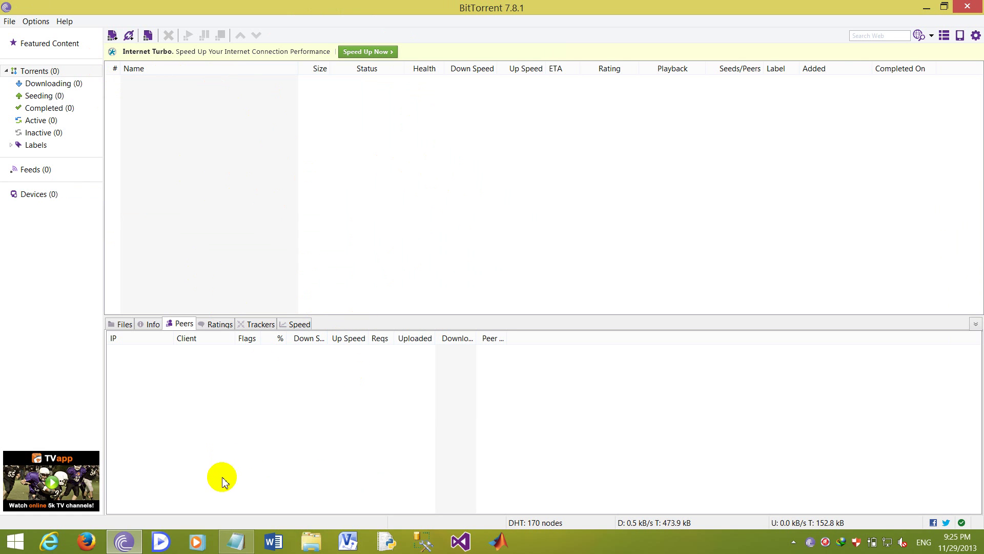
# - Switch from BitTorrent to a new Firefox window and search Google for "torrent site"
pyautogui.click(130, 539)
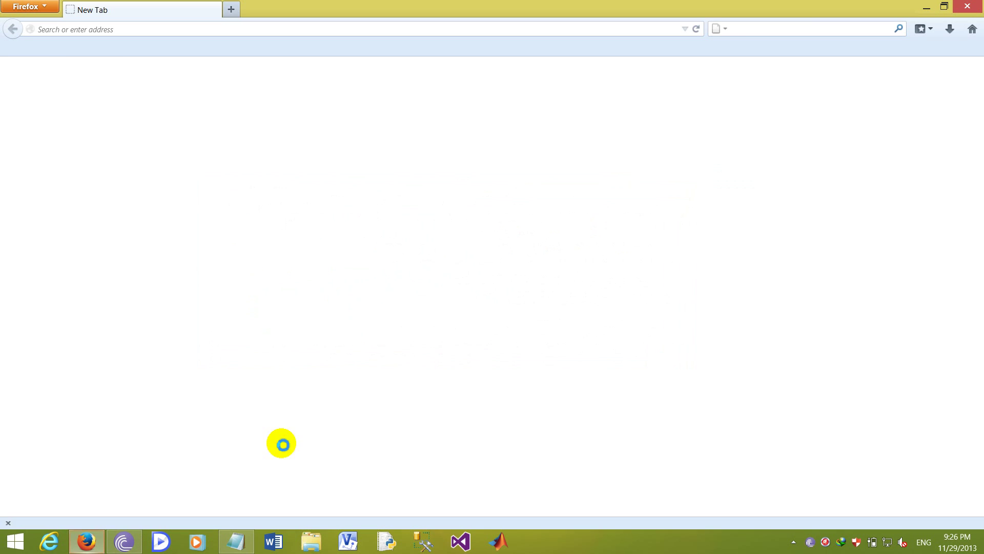
pyautogui.click(804, 28)
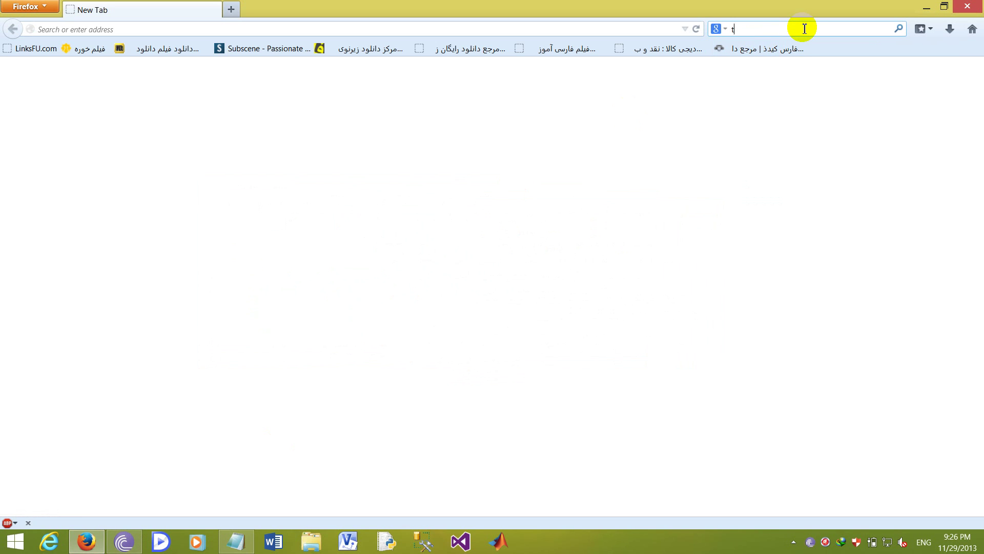
pyautogui.press('Return')
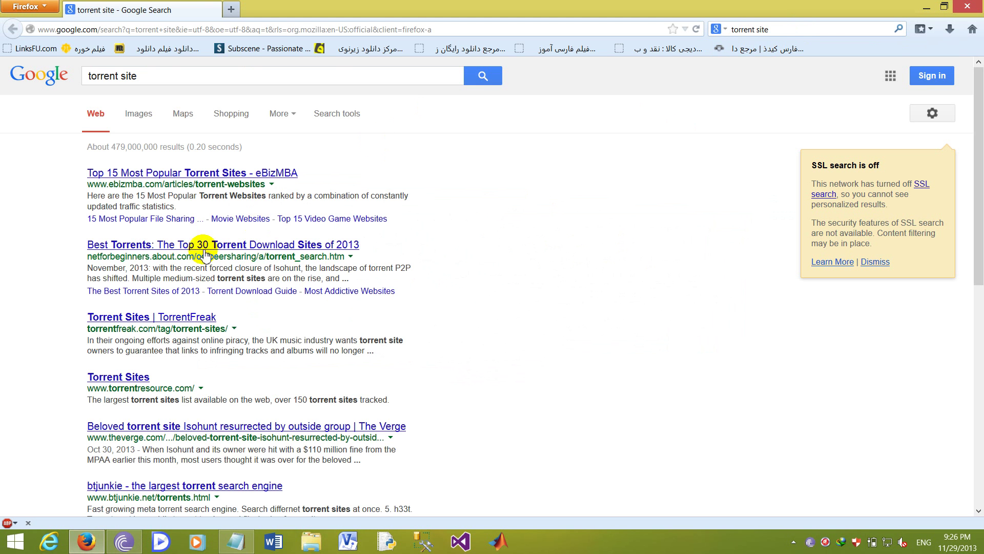
# - Switch to Torrent Site.txt in Notepad and review its list of torrent site addresses
pyautogui.click(243, 547)
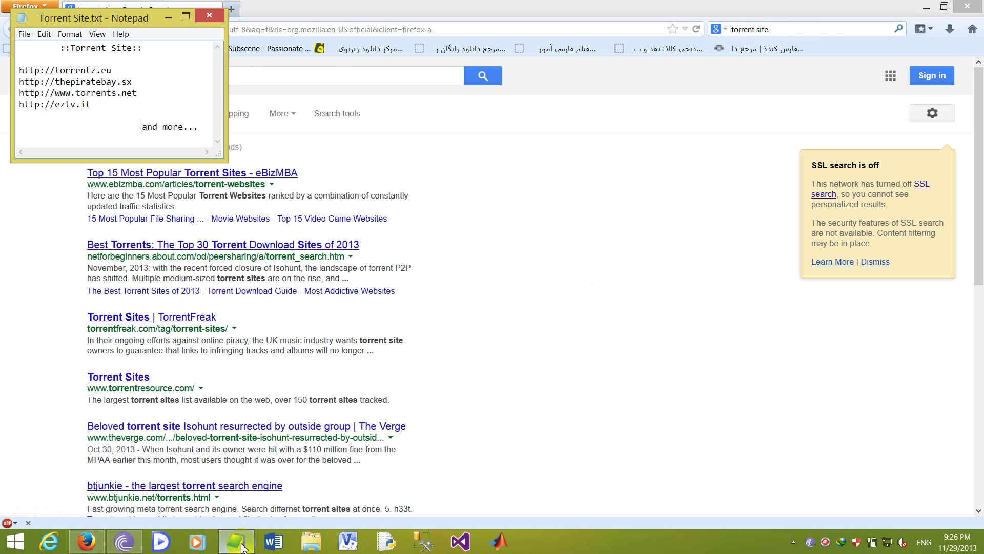
pyautogui.moveTo(125, 109); pyautogui.dragTo(1, 70)
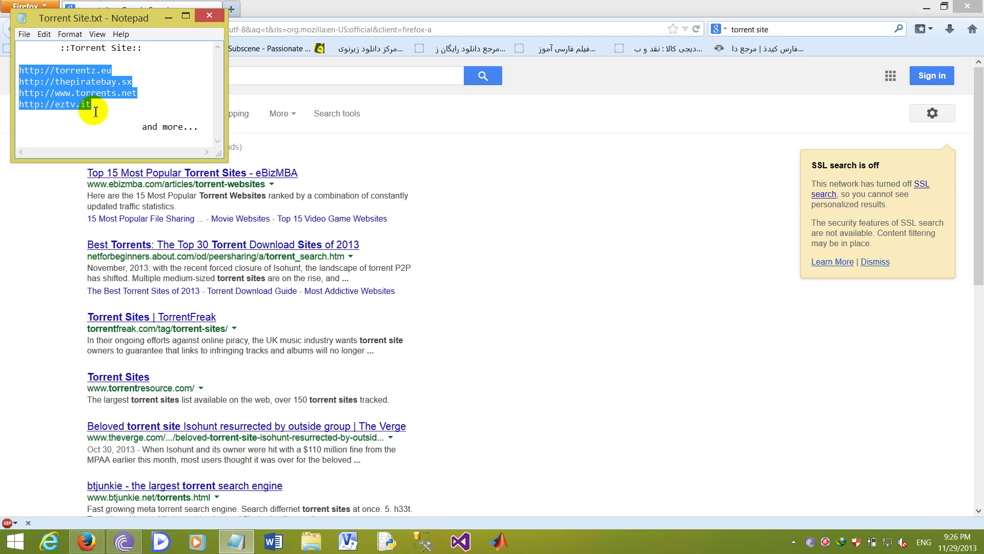
pyautogui.moveTo(95, 112); pyautogui.dragTo(6, 69)
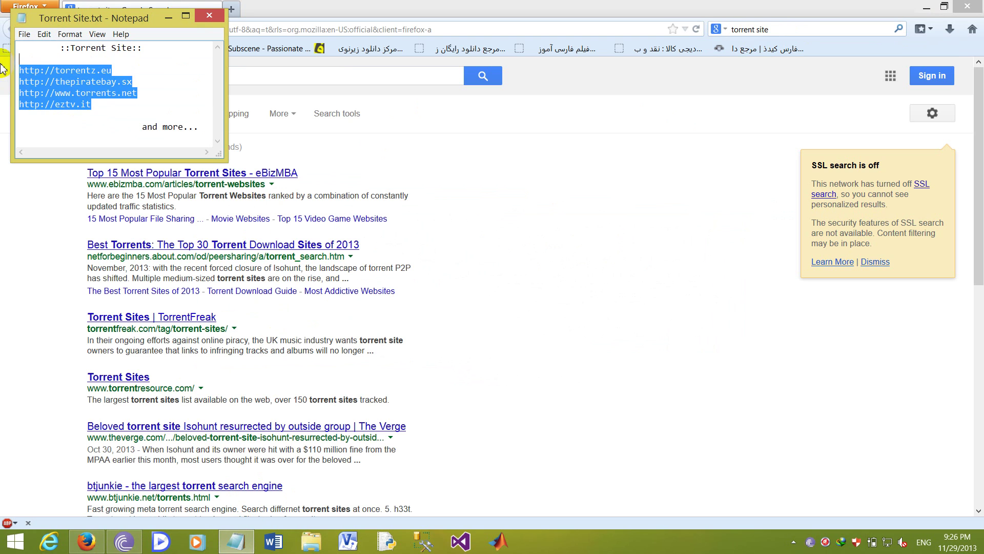
pyautogui.click(41, 63)
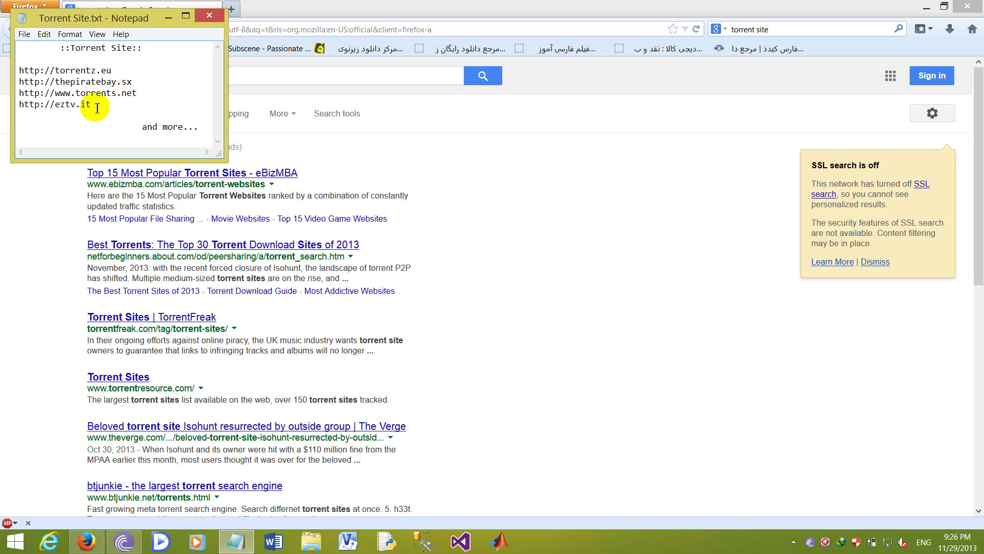
pyautogui.moveTo(98, 108); pyautogui.dragTo(31, 107)
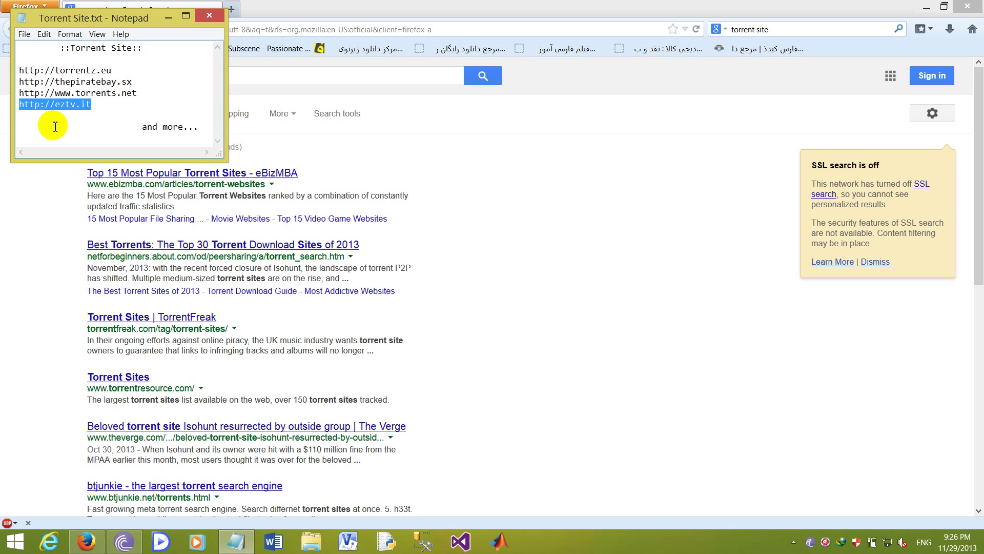
pyautogui.rightClick(77, 108)
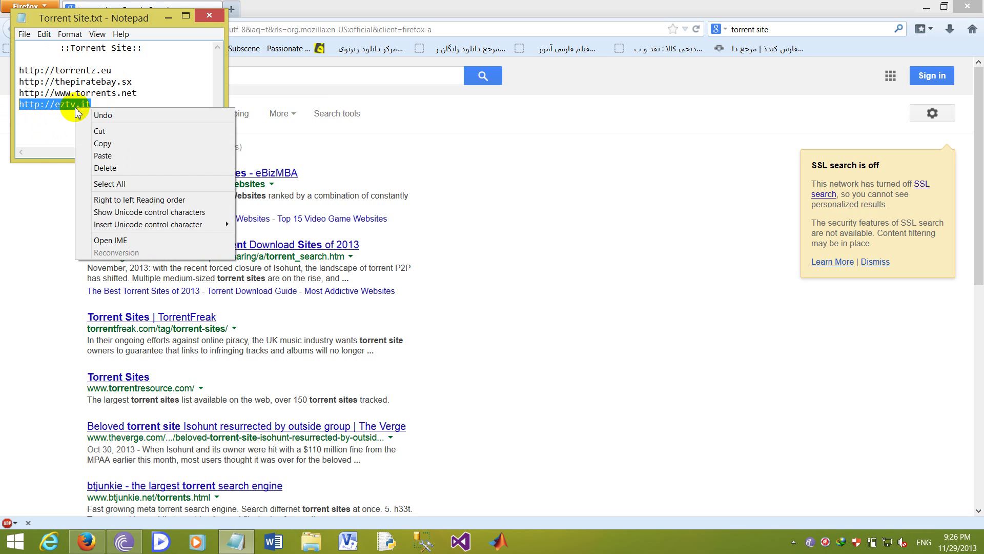
pyautogui.click(86, 148)
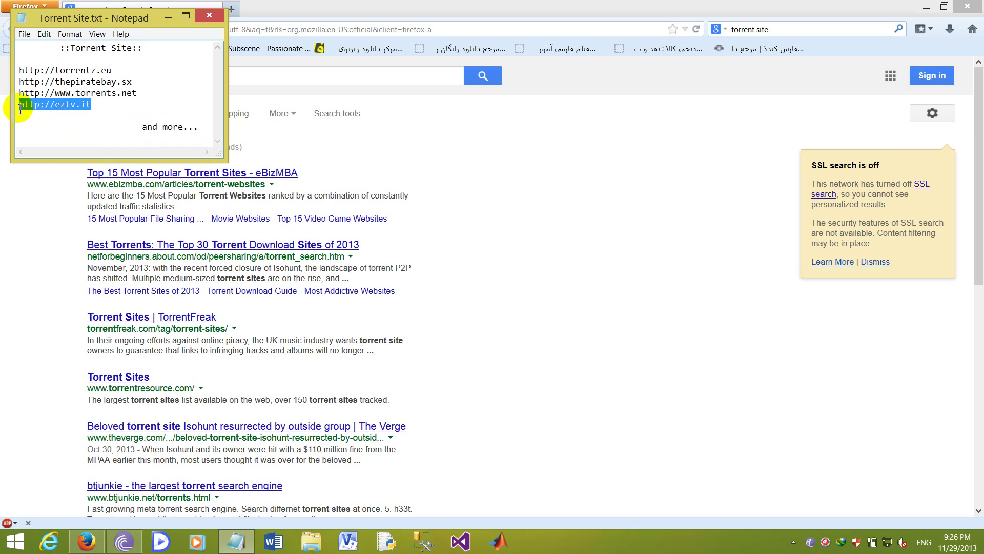
pyautogui.click(231, 9)
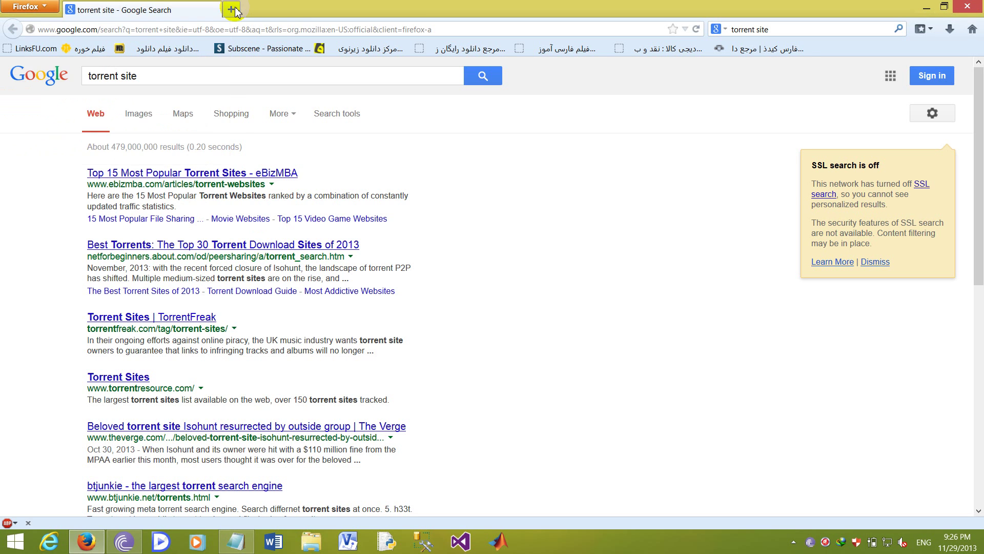
pyautogui.rightClick(254, 30)
pyautogui.click(293, 89)
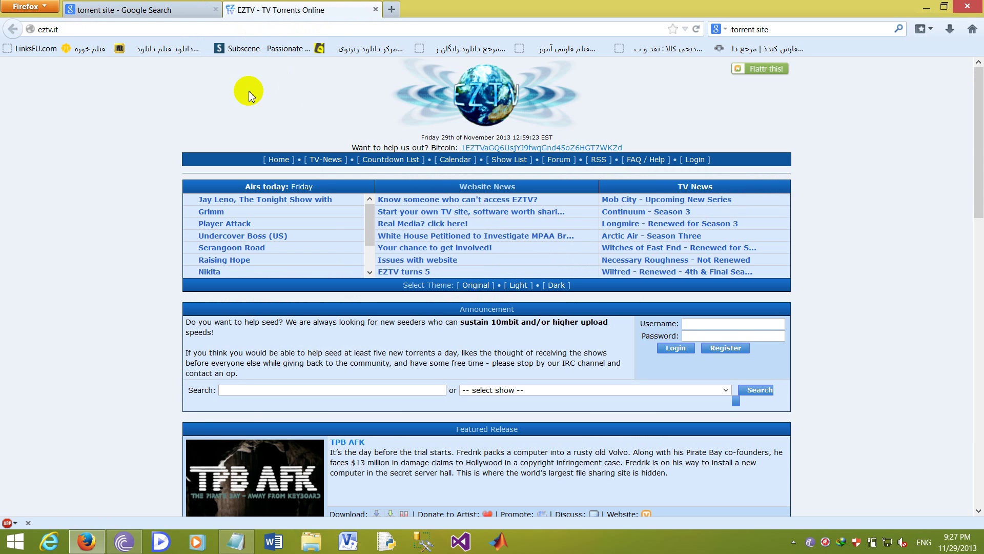
# - Look through the Television Show Releases list on EZTV, including the release dates and episode names
pyautogui.scroll(-8, 100, 166)
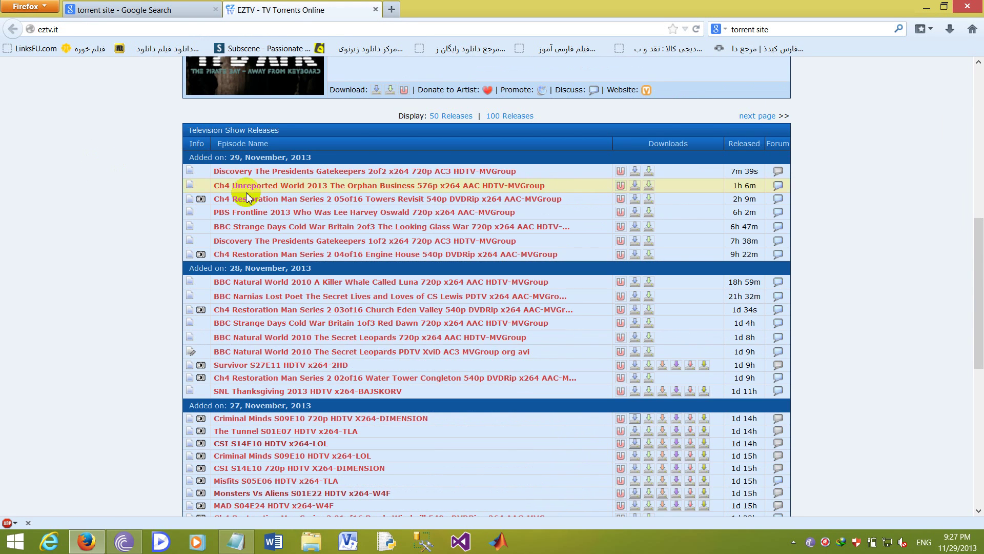
pyautogui.moveTo(224, 155); pyautogui.dragTo(318, 164)
pyautogui.click(77, 237)
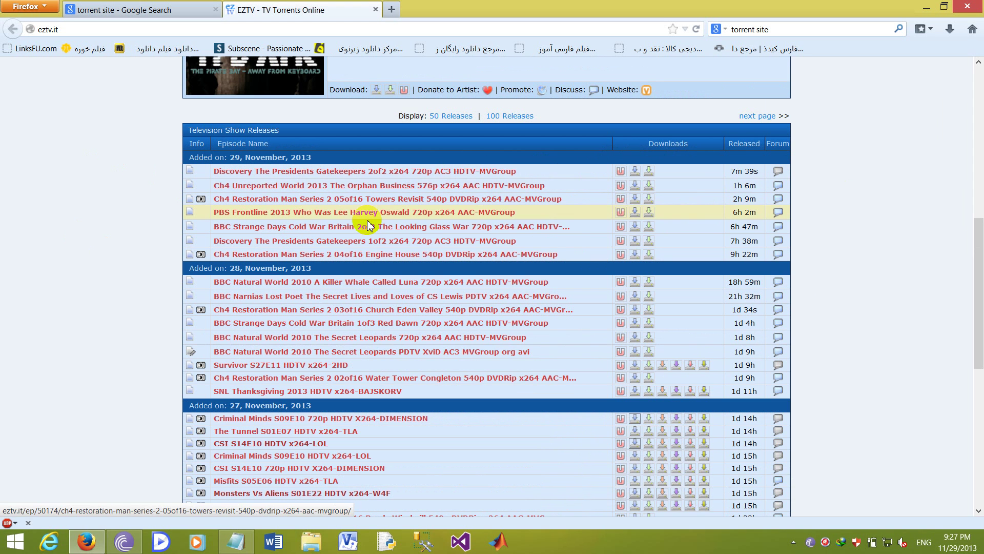
pyautogui.scroll(-5, 134, 263)
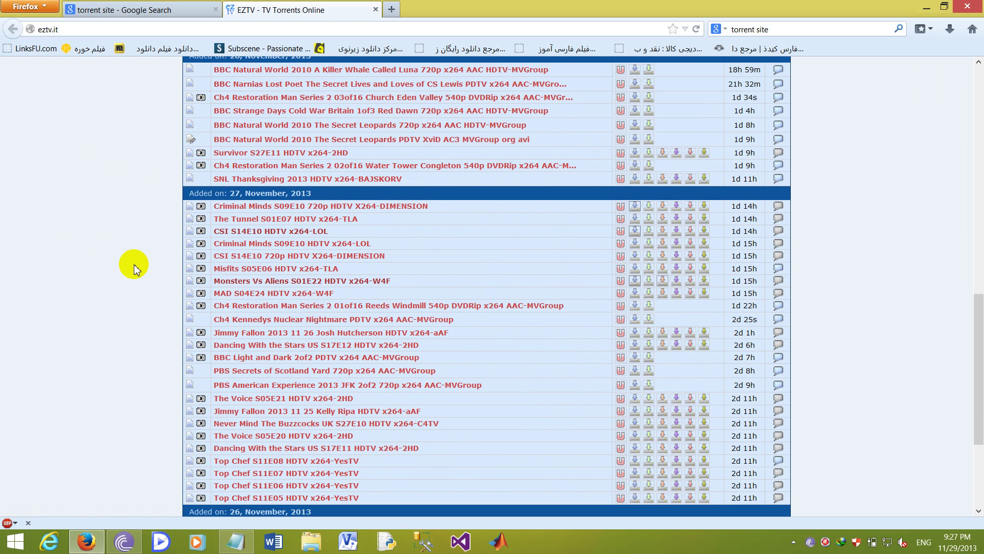
# - Open the EZTV page for Criminal Minds S09E10 720p HDTV X264-DIMENSION and review its season, episode and release details
pyautogui.click(302, 210)
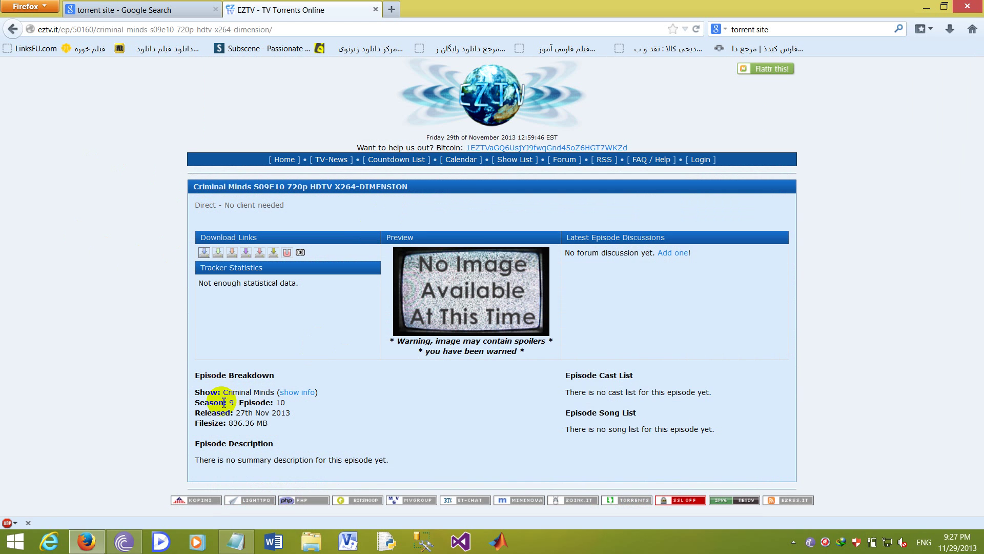
pyautogui.moveTo(214, 403); pyautogui.dragTo(288, 405)
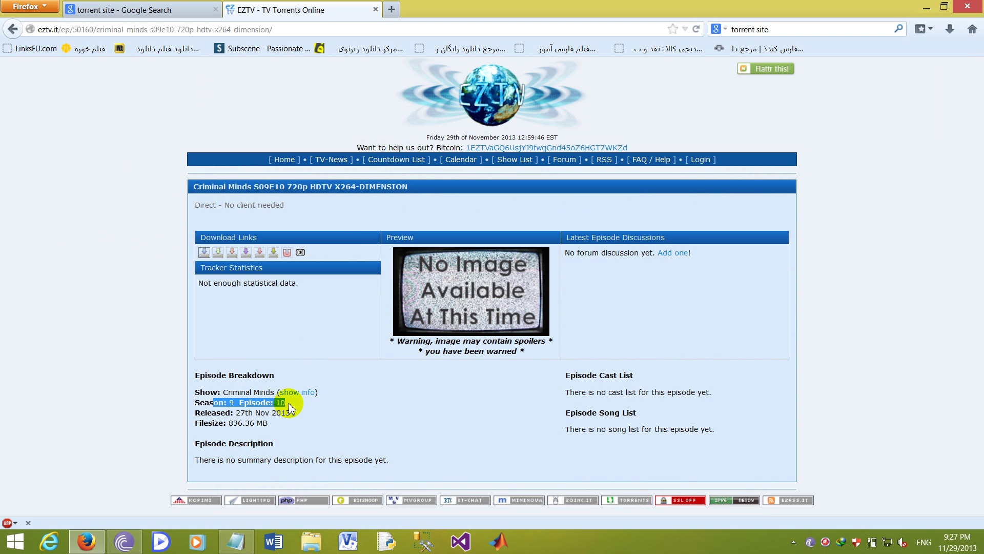
pyautogui.click(247, 418)
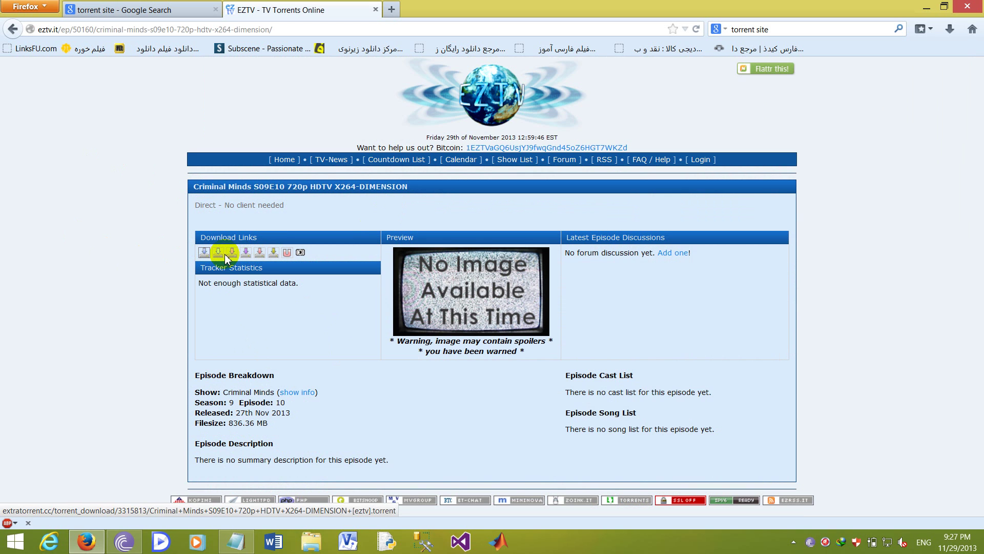
# - Save the episode's .torrent file from its first download link to disk and return to the release list
pyautogui.click(204, 252)
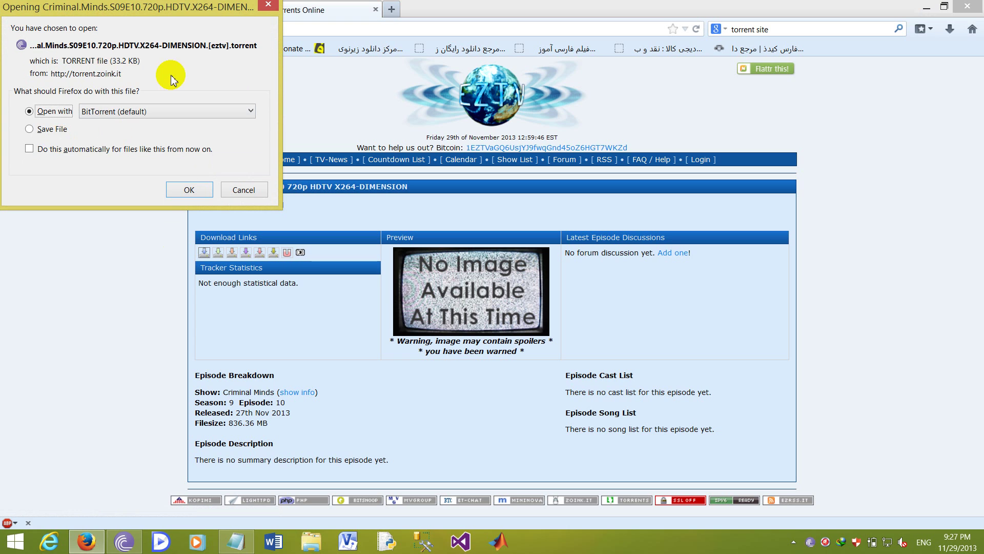
pyautogui.doubleClick(150, 45)
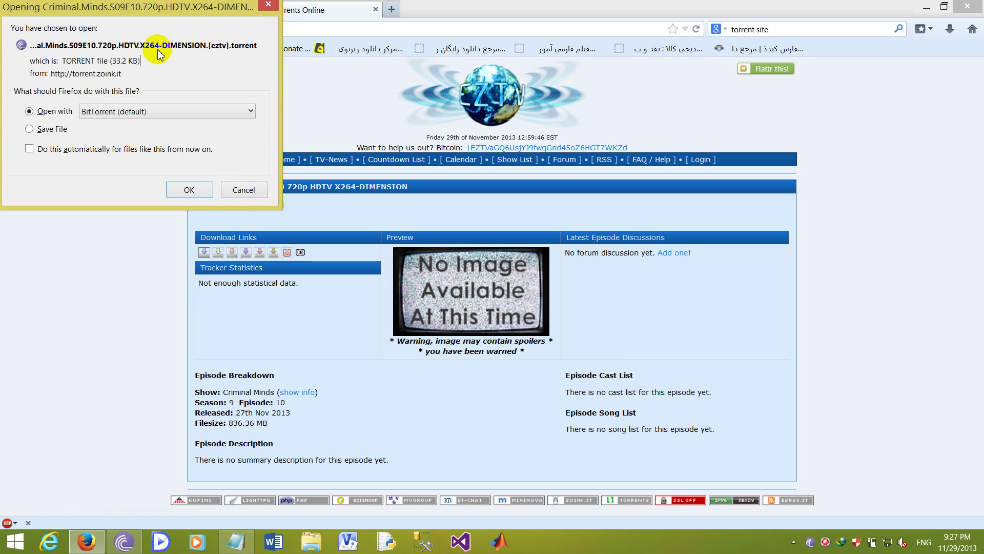
pyautogui.moveTo(150, 58); pyautogui.dragTo(100, 61)
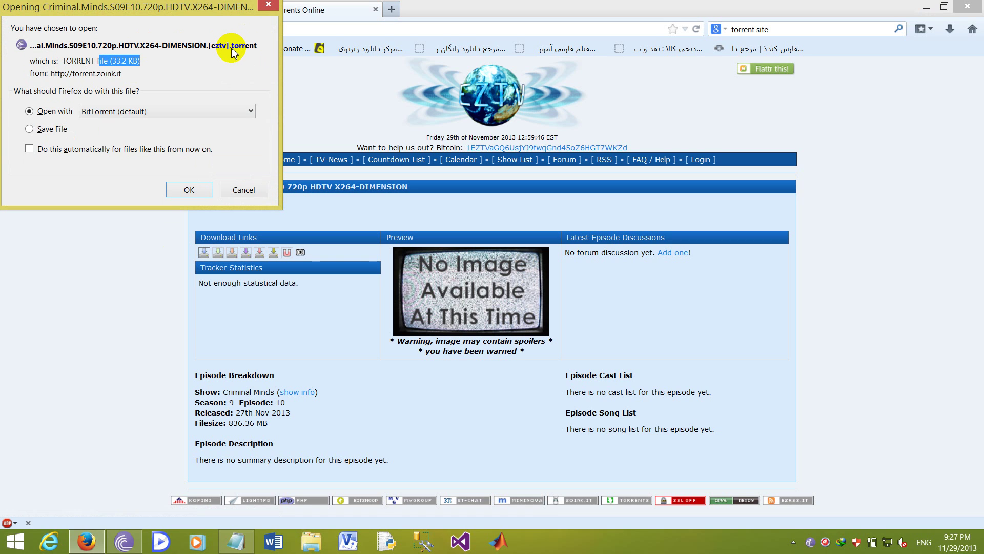
pyautogui.click(40, 129)
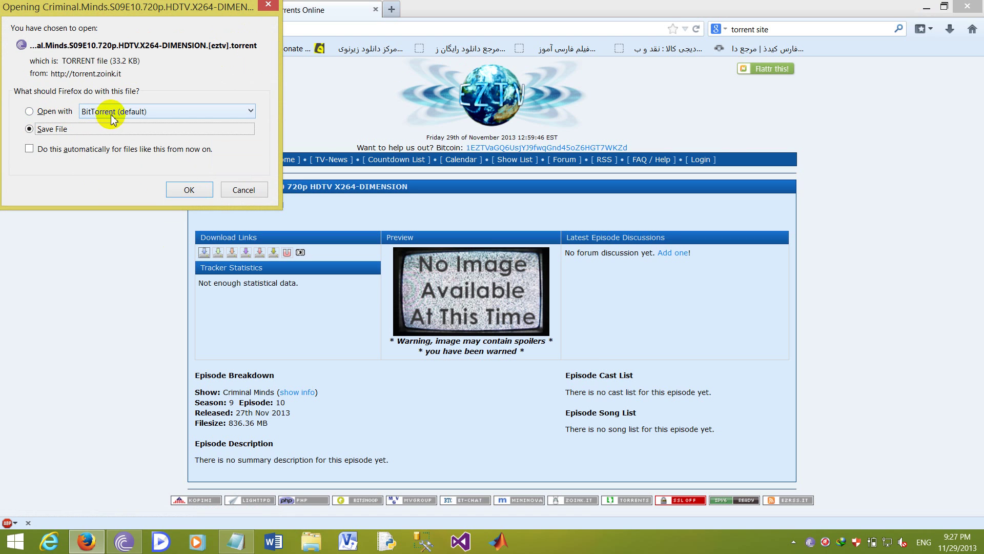
pyautogui.click(191, 194)
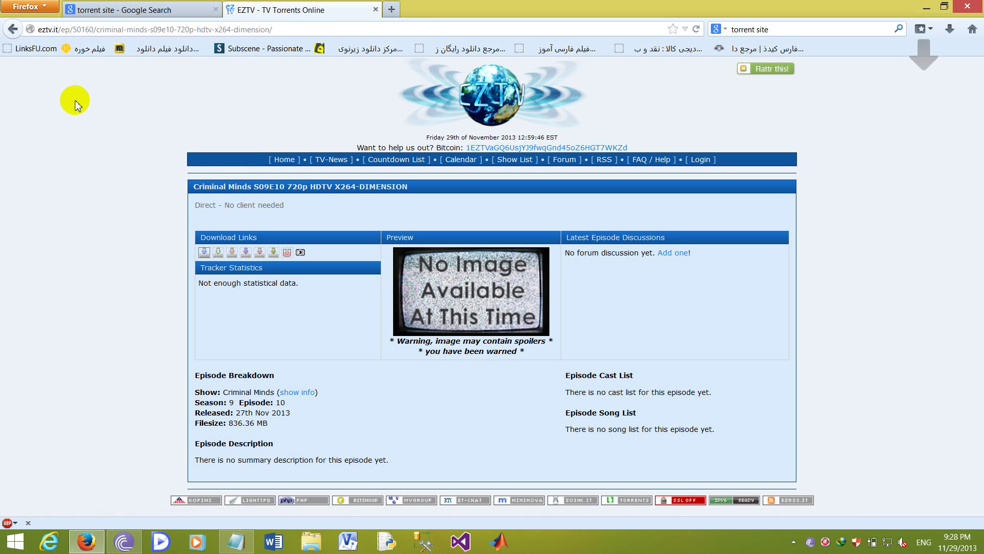
pyautogui.click(218, 252)
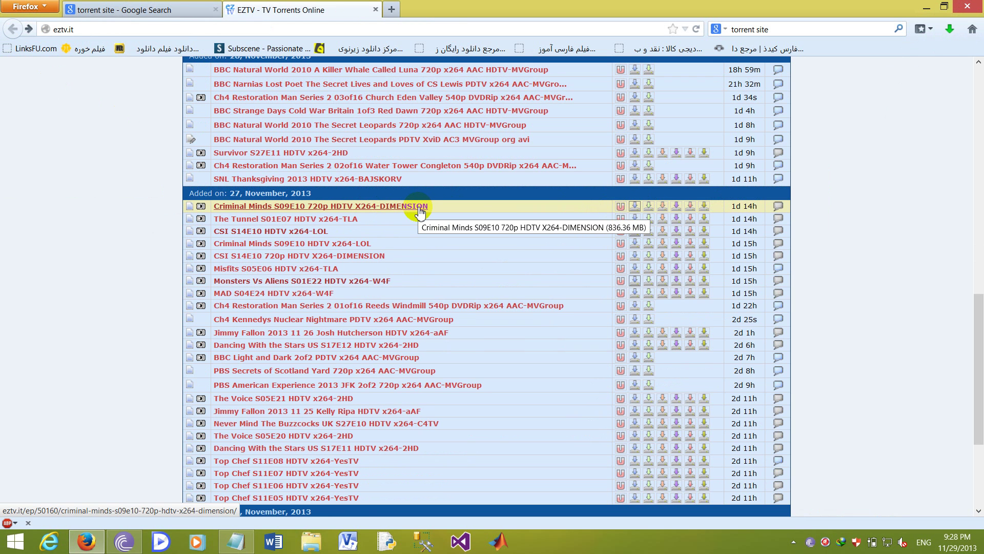
# - Minimize Firefox and show the Downloads folder in File Explorer
pyautogui.click(86, 541)
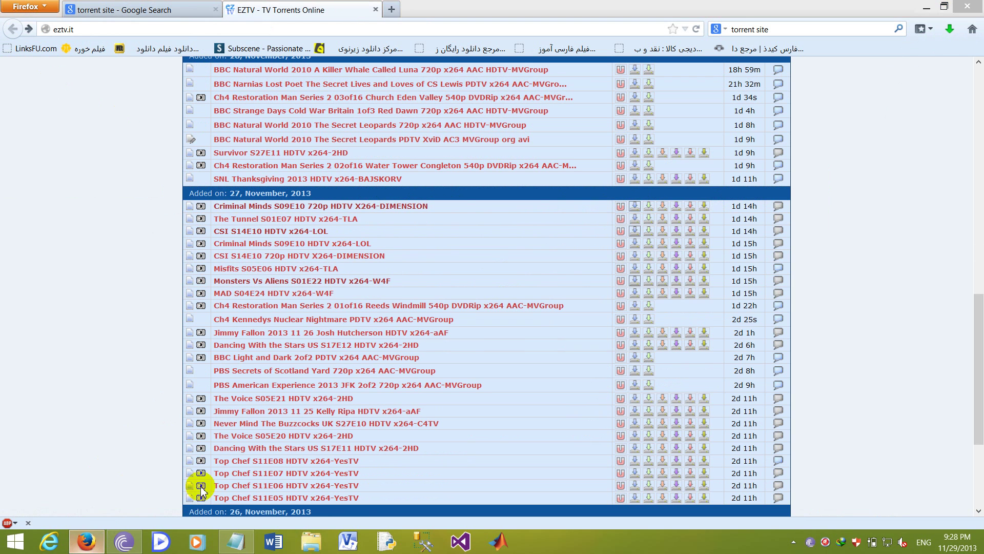
pyautogui.click(311, 540)
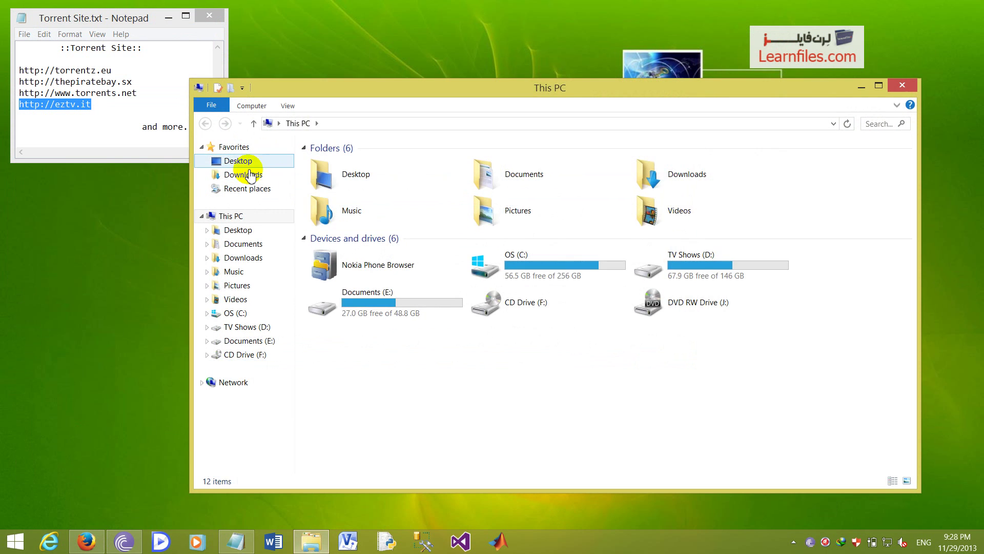
pyautogui.click(254, 174)
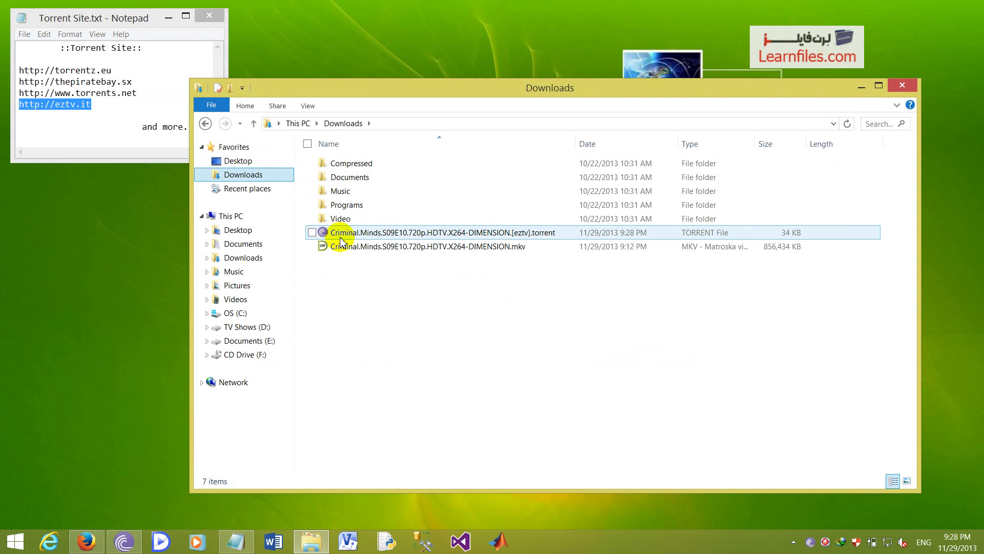
# - Delete the existing Criminal.Minds.S09E10.720p.HDTV.X264-DIMENSION.mkv video from Downloads, keeping the torrent file
pyautogui.click(348, 251)
pyautogui.press('Delete')
pyautogui.moveTo(345, 248); pyautogui.dragTo(386, 237)
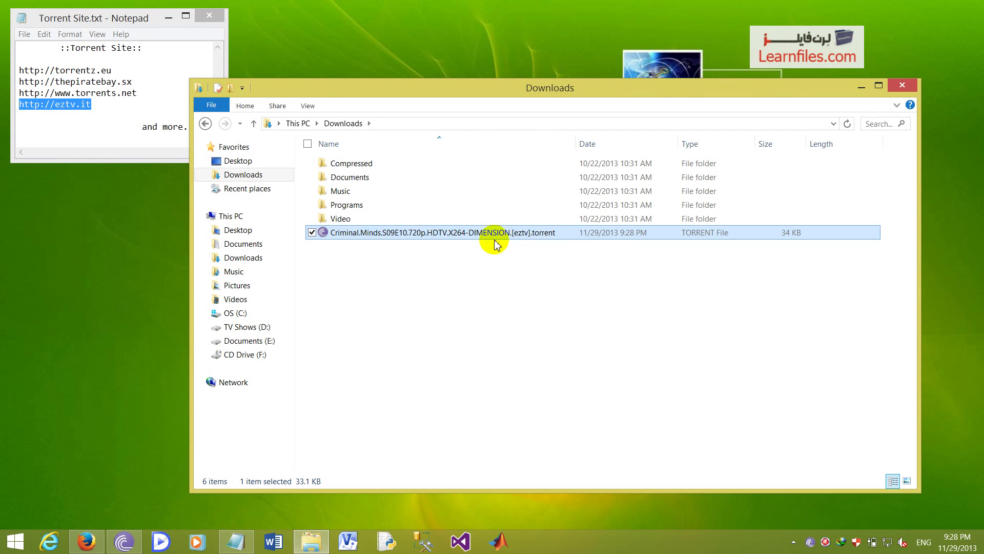
pyautogui.click(765, 275)
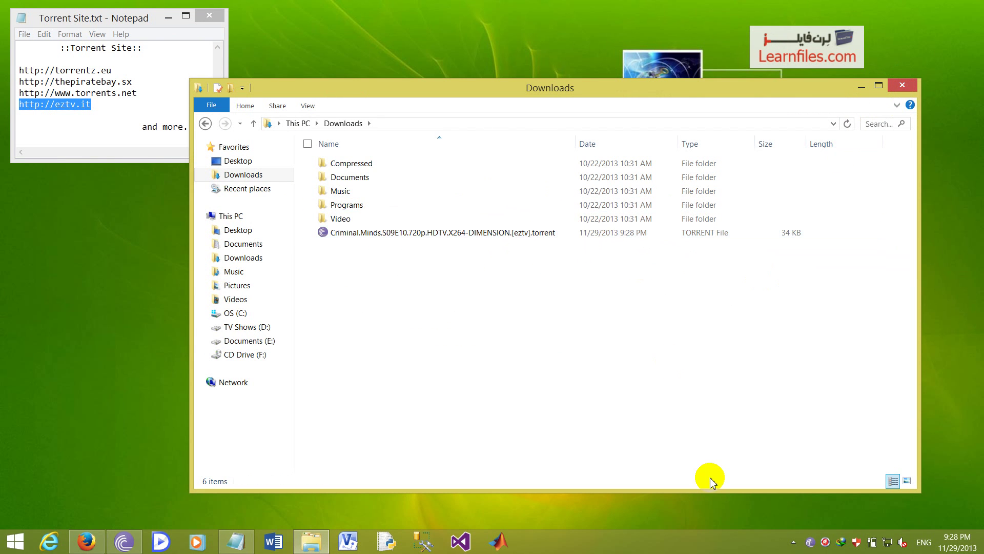
# - Switch to BitTorrent, add the Criminal Minds S09E10 .torrent file from Downloads, and start downloading its video with the default save settings
pyautogui.click(810, 542)
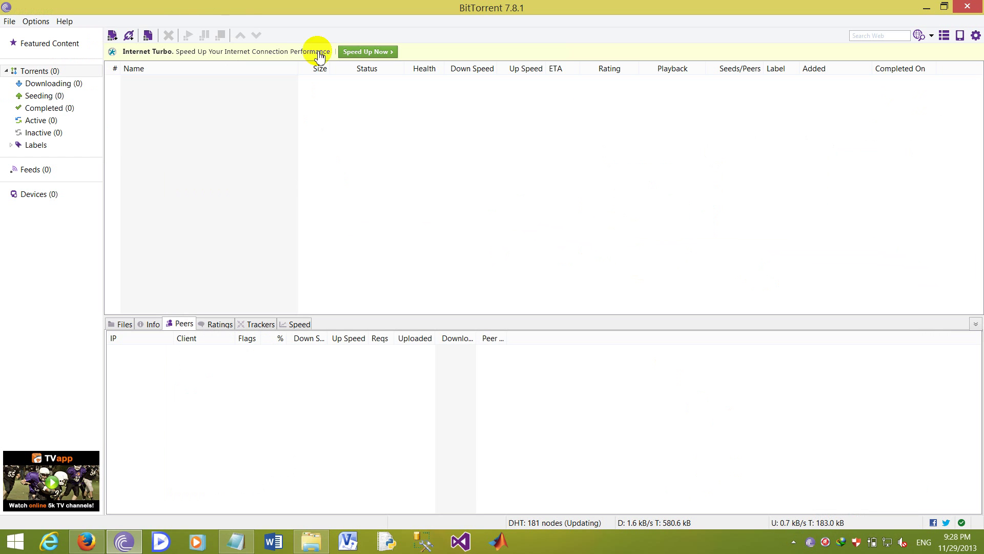
pyautogui.click(112, 36)
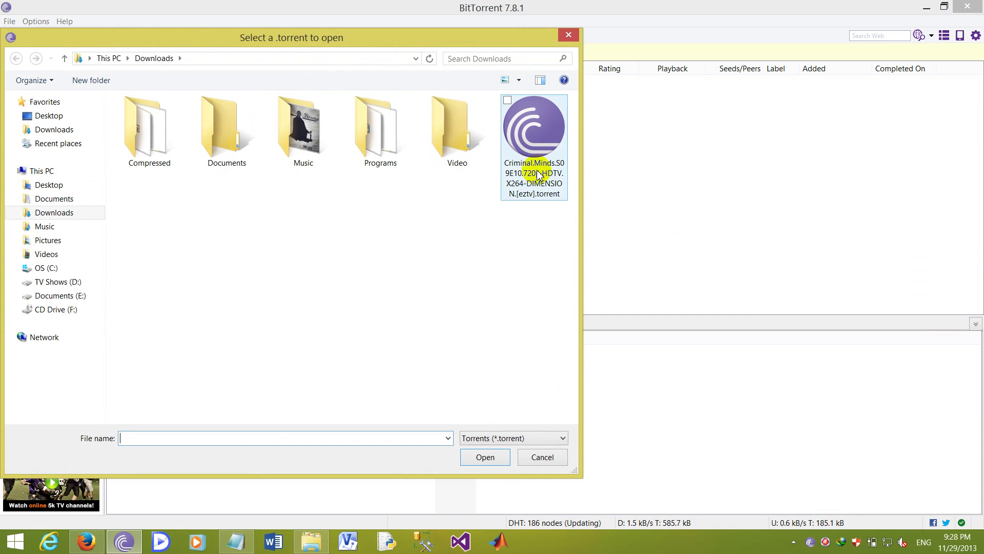
pyautogui.doubleClick(536, 173)
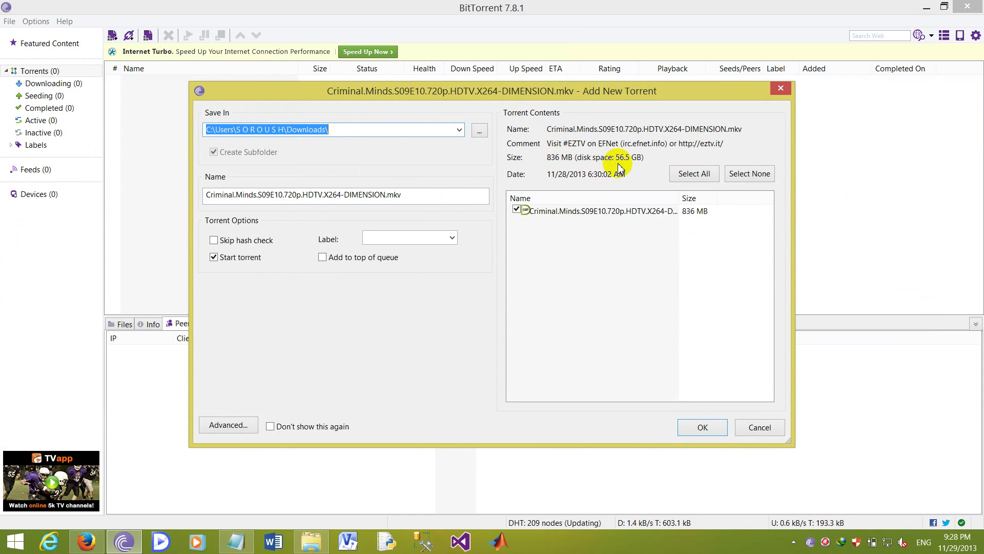
pyautogui.click(557, 212)
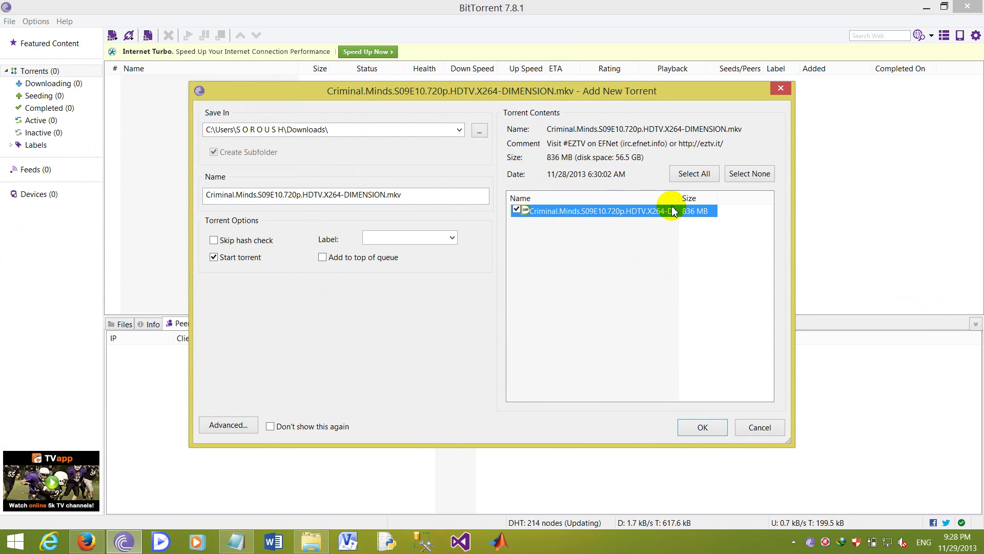
pyautogui.click(692, 424)
# - Review the new torrent's file list and its general transfer information
pyautogui.click(313, 85)
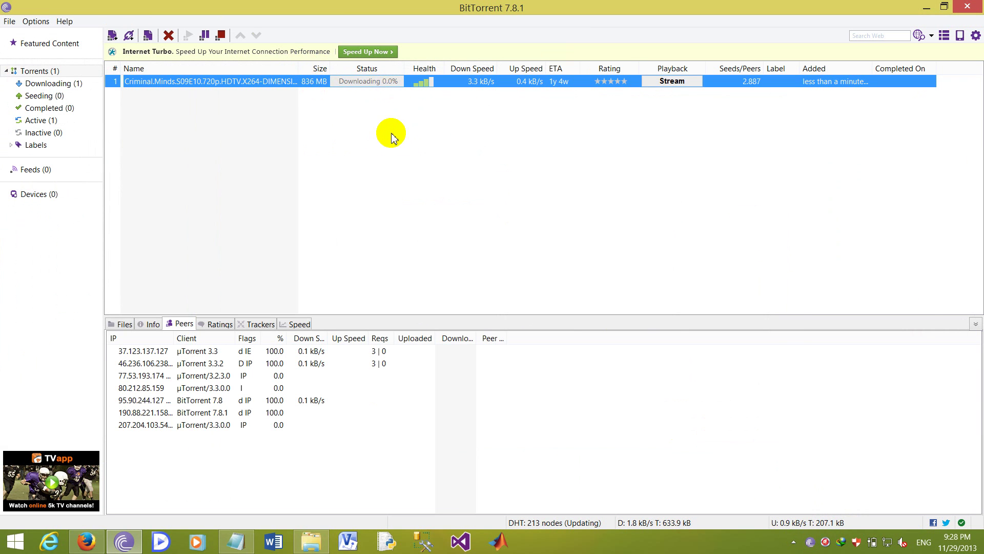
pyautogui.click(123, 325)
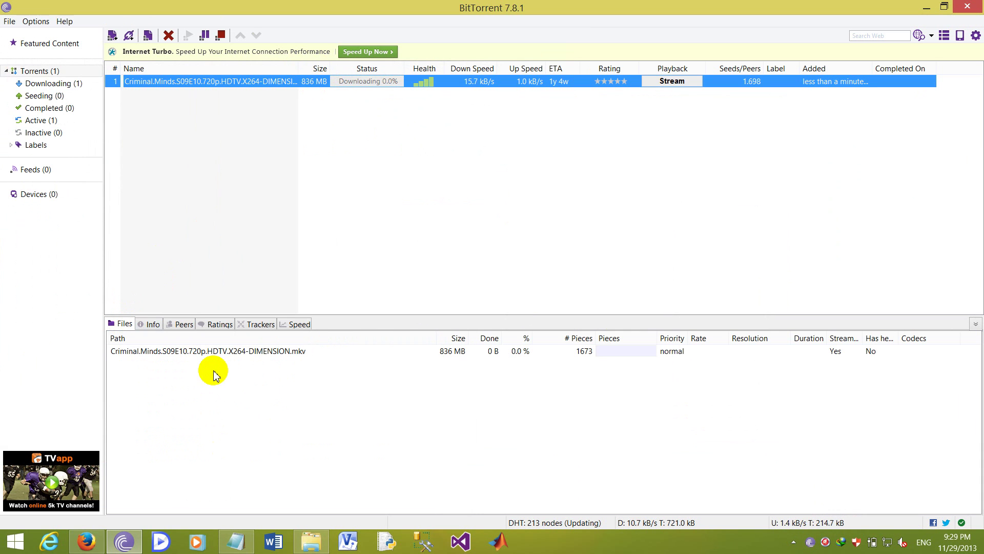
pyautogui.moveTo(155, 374); pyautogui.dragTo(198, 344)
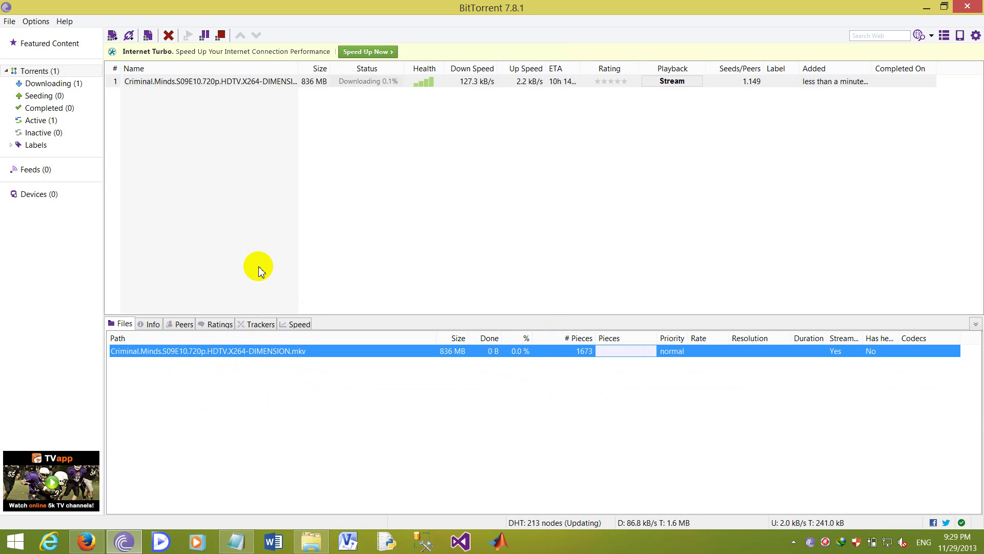
pyautogui.click(151, 326)
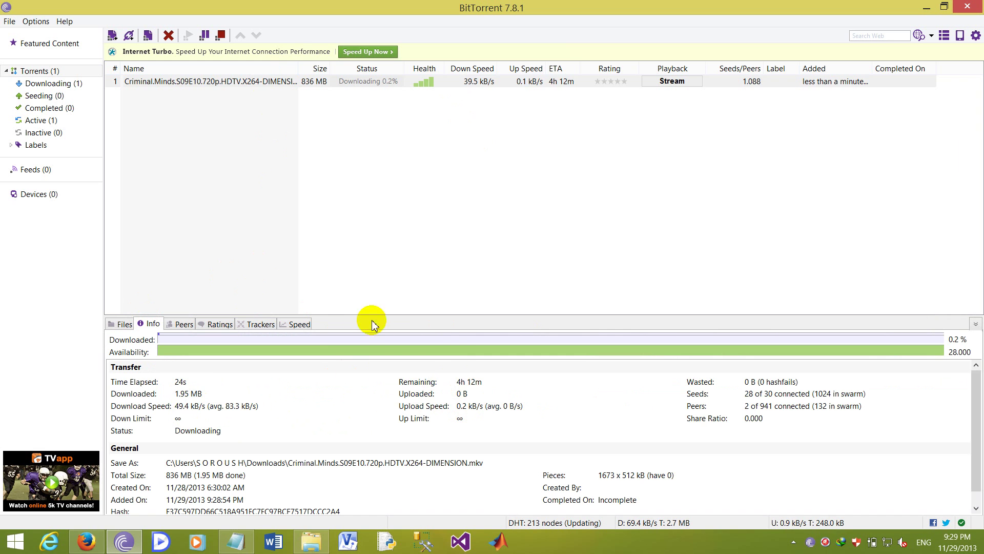
# - Show the torrent's peers and widen the IP, Down Speed and Peer dl. columns so their contents are readable
pyautogui.click(185, 326)
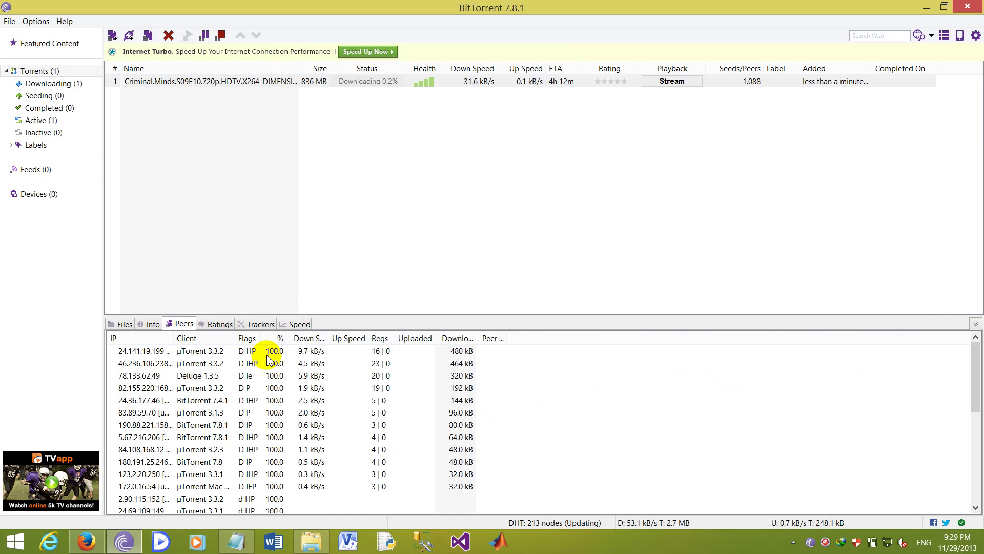
pyautogui.moveTo(174, 341); pyautogui.dragTo(267, 341)
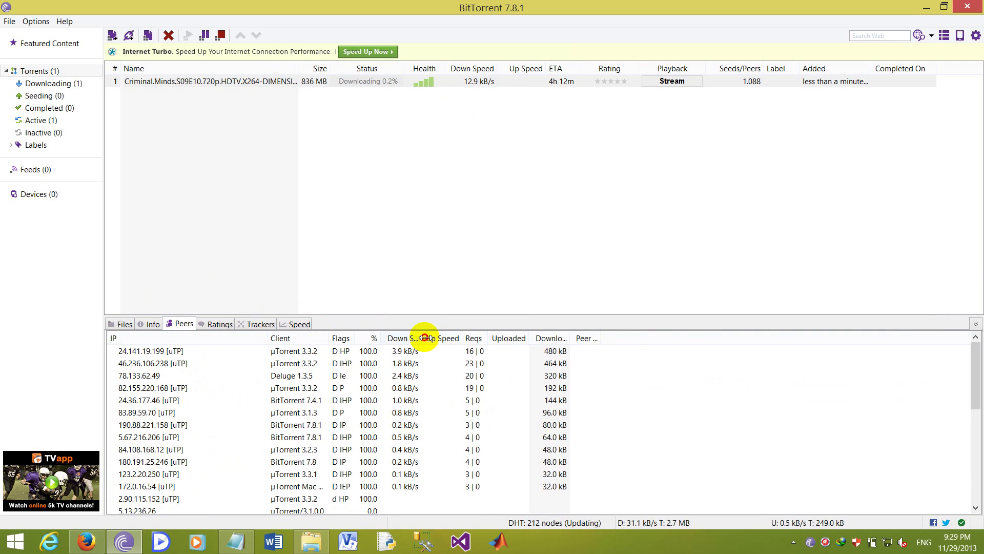
pyautogui.moveTo(424, 338); pyautogui.dragTo(496, 338)
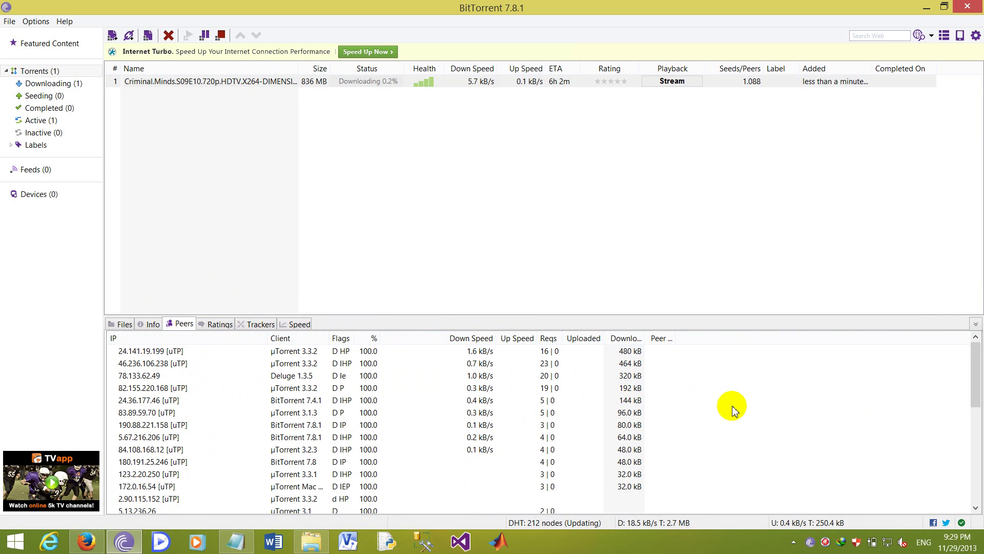
pyautogui.scroll(-10, 733, 408)
pyautogui.scroll(10, 732, 406)
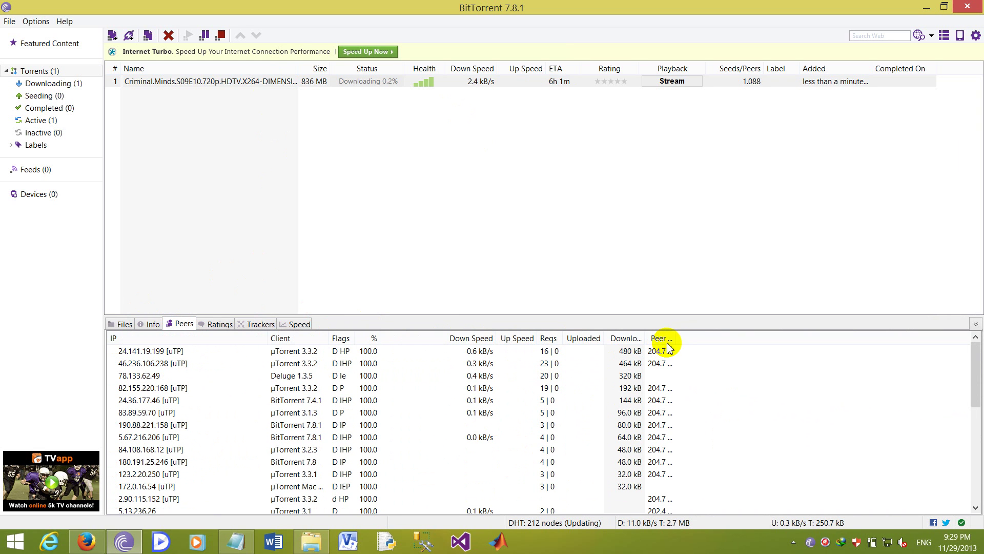
pyautogui.moveTo(675, 338); pyautogui.dragTo(719, 341)
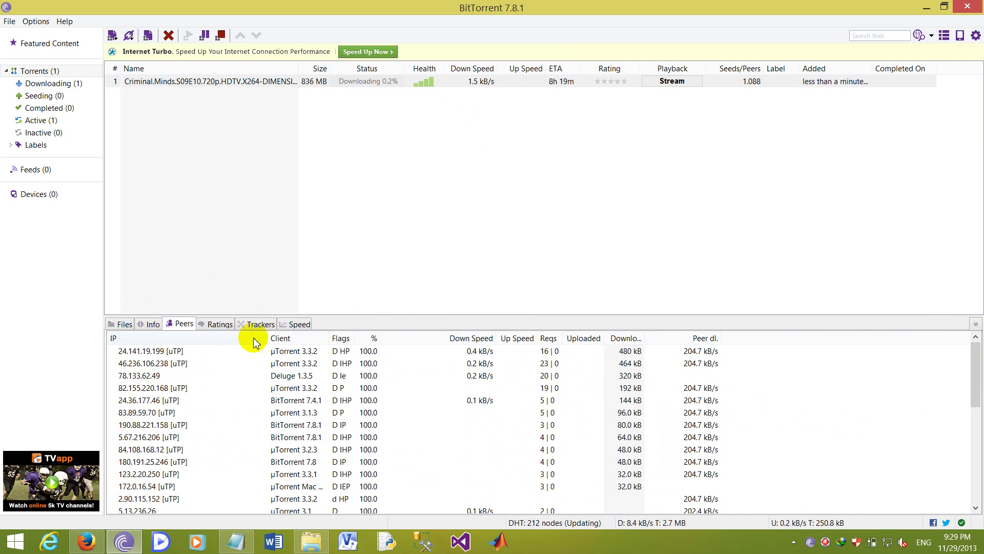
# - Examine the connected peers, including the entries marked with country flags
pyautogui.click(187, 352)
pyautogui.scroll(-10, 183, 386)
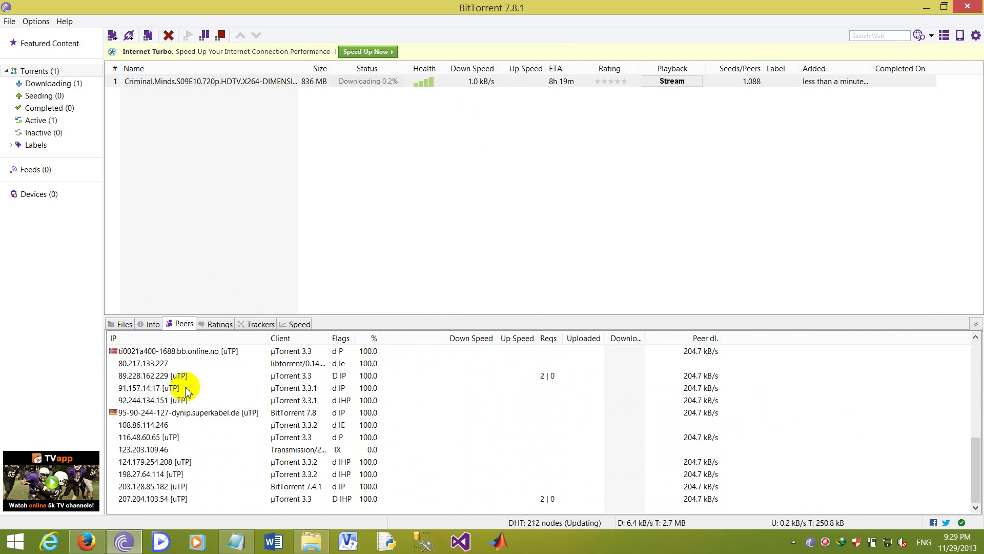
pyautogui.click(115, 351)
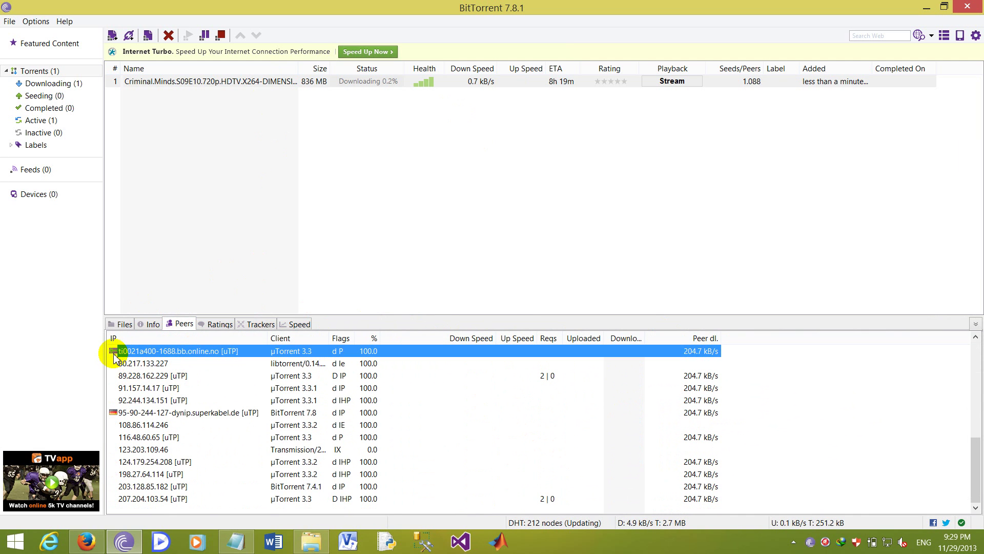
pyautogui.click(116, 411)
pyautogui.scroll(3, 273, 442)
pyautogui.scroll(6, 272, 438)
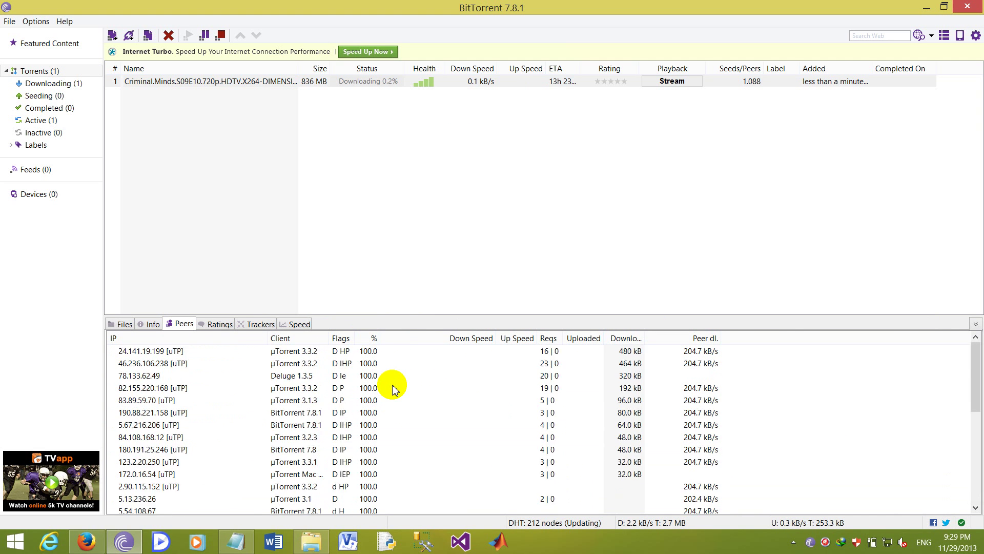
# - Look at the torrent's ratings, trackers and speed graph, and return to its file list
pyautogui.click(219, 323)
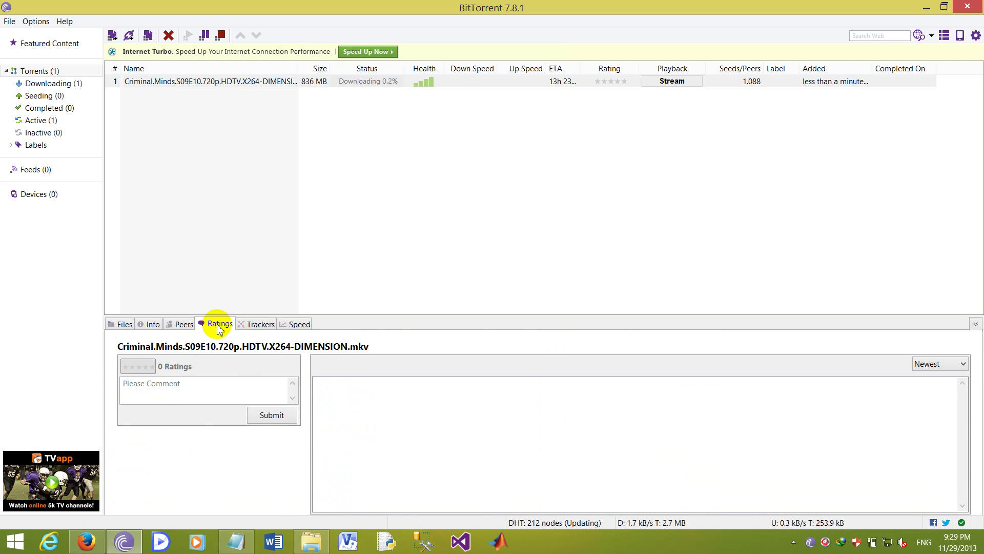
pyautogui.click(247, 324)
pyautogui.click(296, 324)
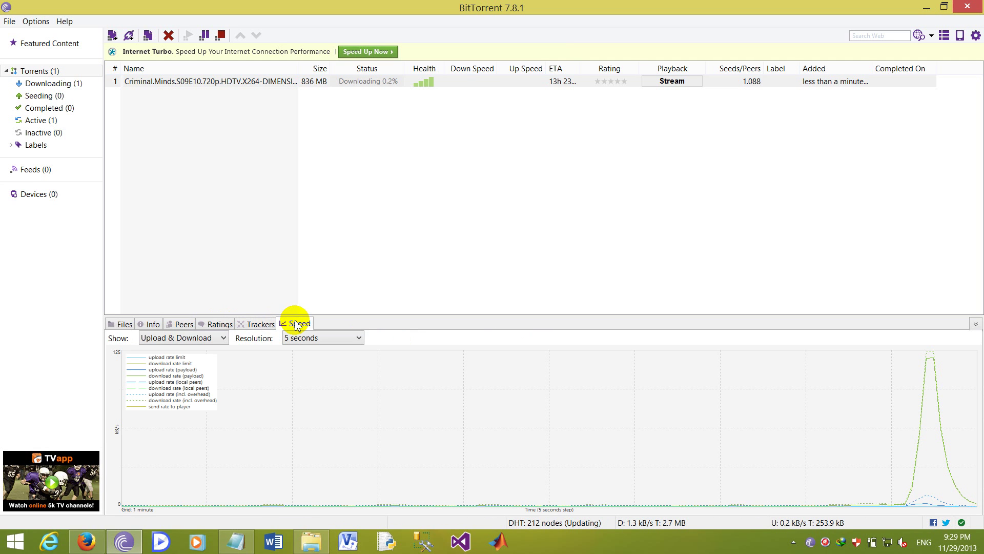
pyautogui.click(121, 324)
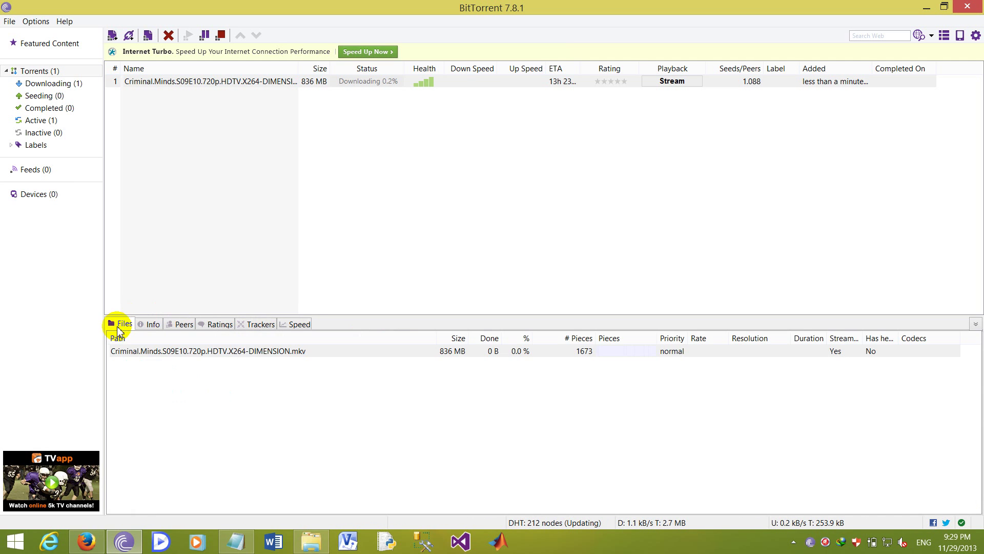
# - Select the downloading Criminal Minds torrent and check its available actions without applying any
pyautogui.click(420, 86)
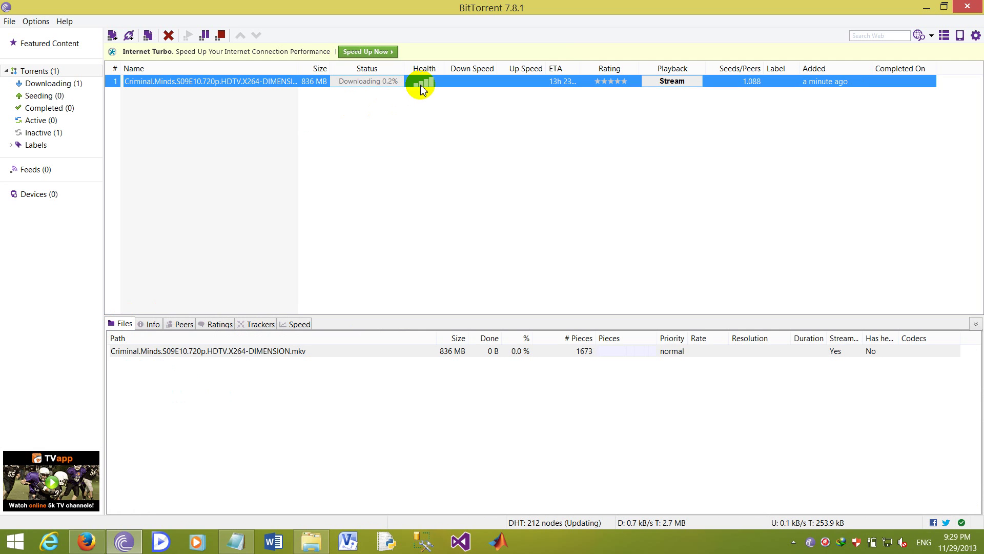
pyautogui.rightClick(420, 86)
pyautogui.click(330, 121)
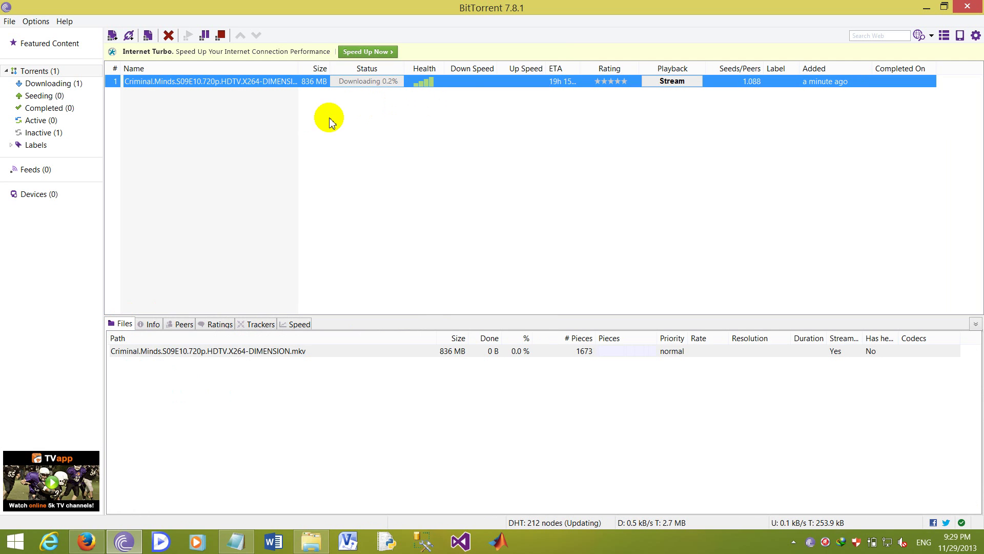
# - Set the bandwidth allocation of the downloading Criminal Minds torrent to High
pyautogui.rightClick(210, 84)
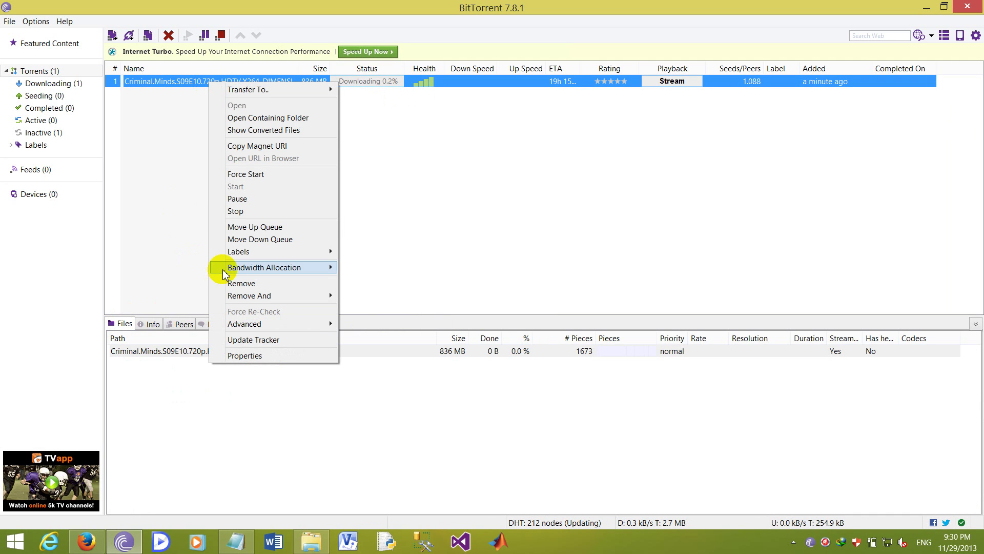
pyautogui.moveTo(224, 270)
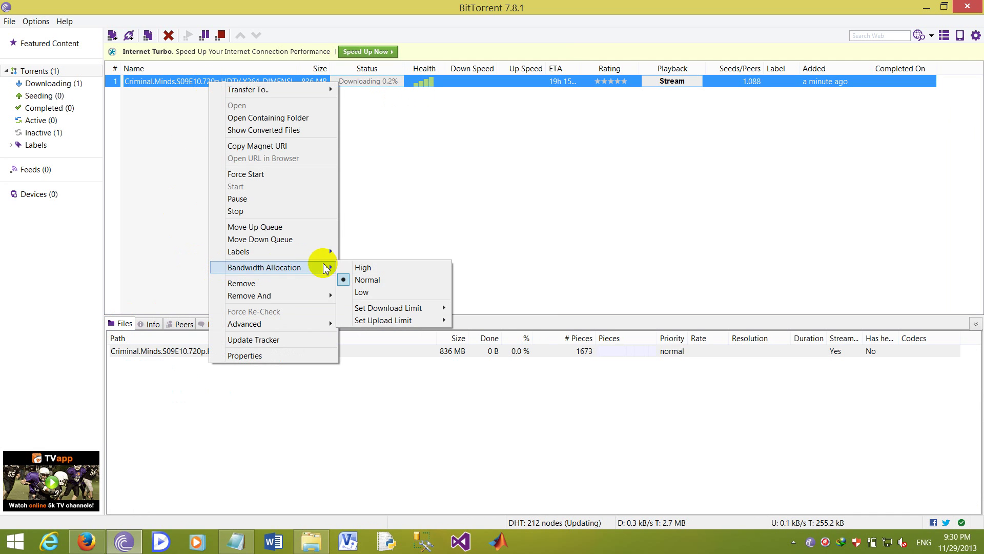
pyautogui.moveTo(336, 269)
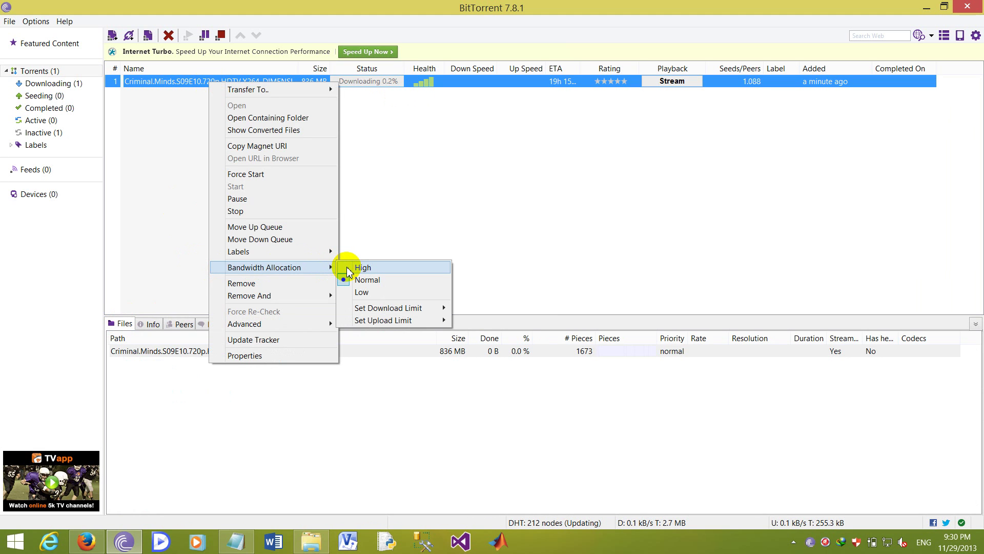
pyautogui.click(348, 269)
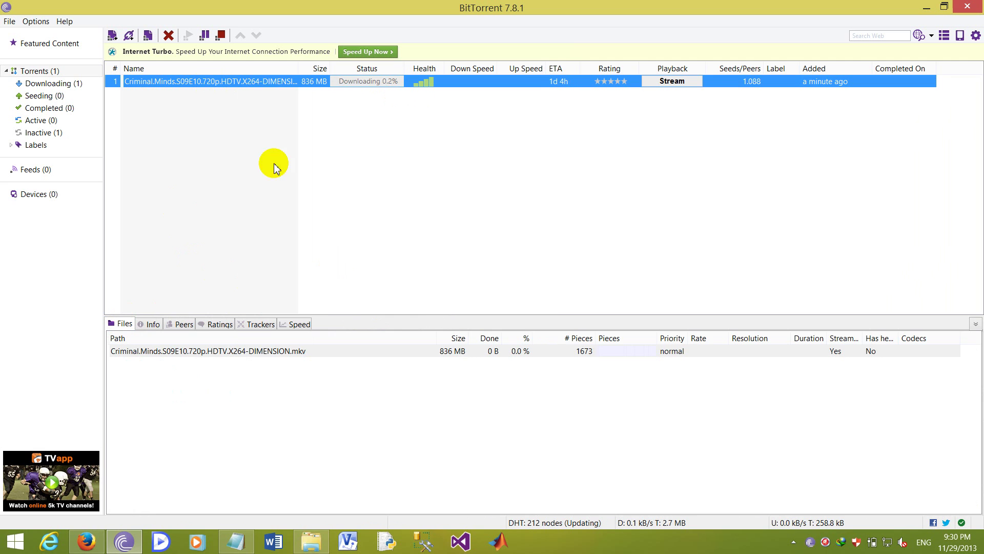
# - Check the download and upload limit options in the torrent's bandwidth allocation without applying any
pyautogui.rightClick(296, 83)
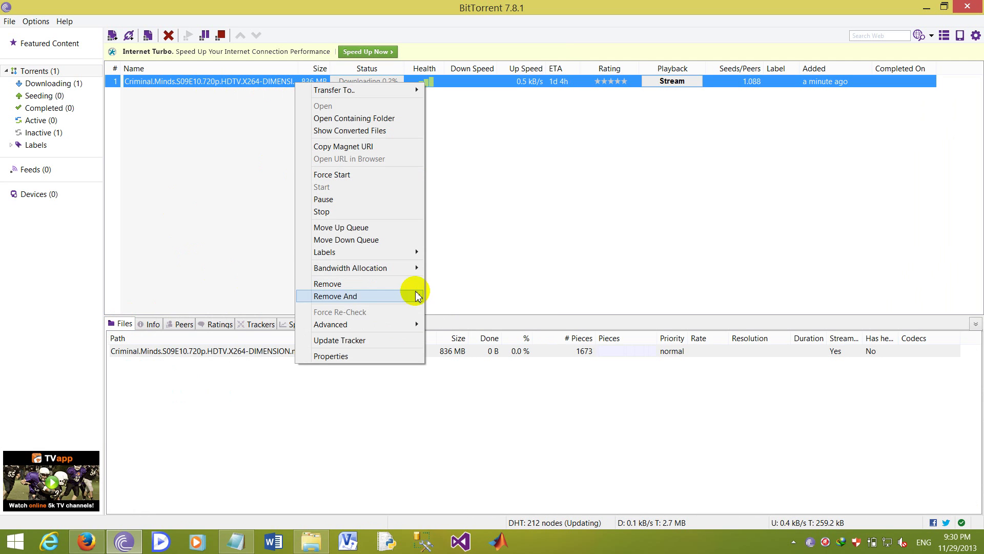
pyautogui.moveTo(415, 268)
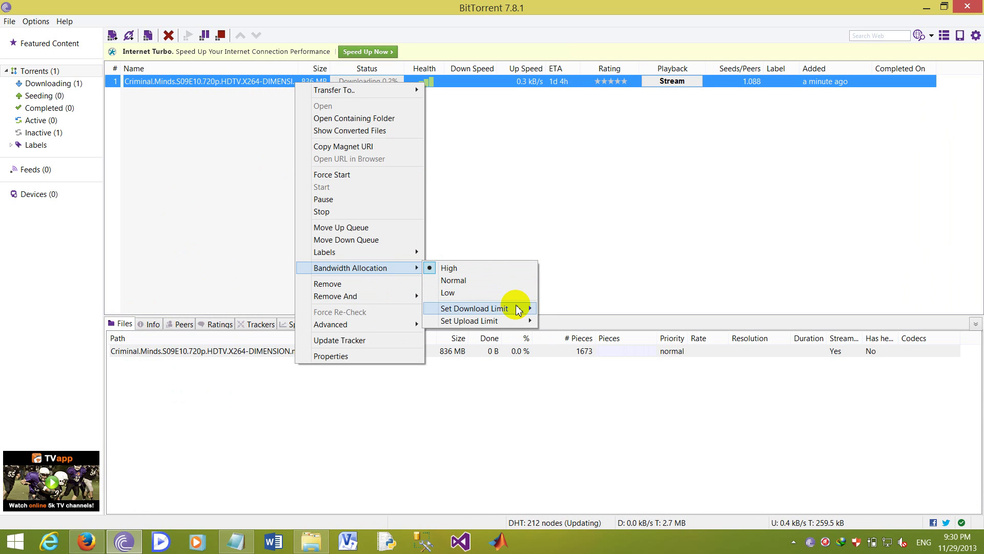
pyautogui.moveTo(518, 308)
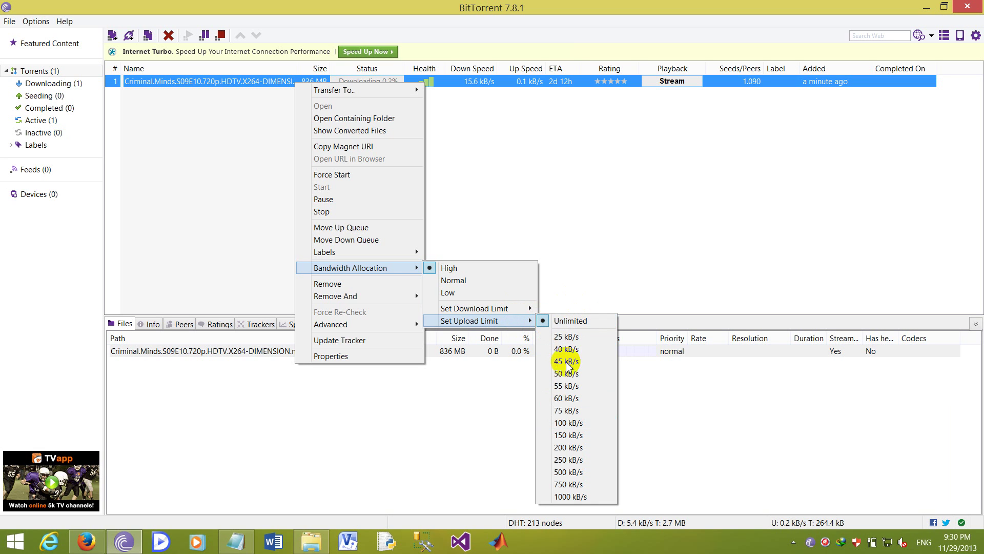
pyautogui.click(574, 225)
pyautogui.click(471, 85)
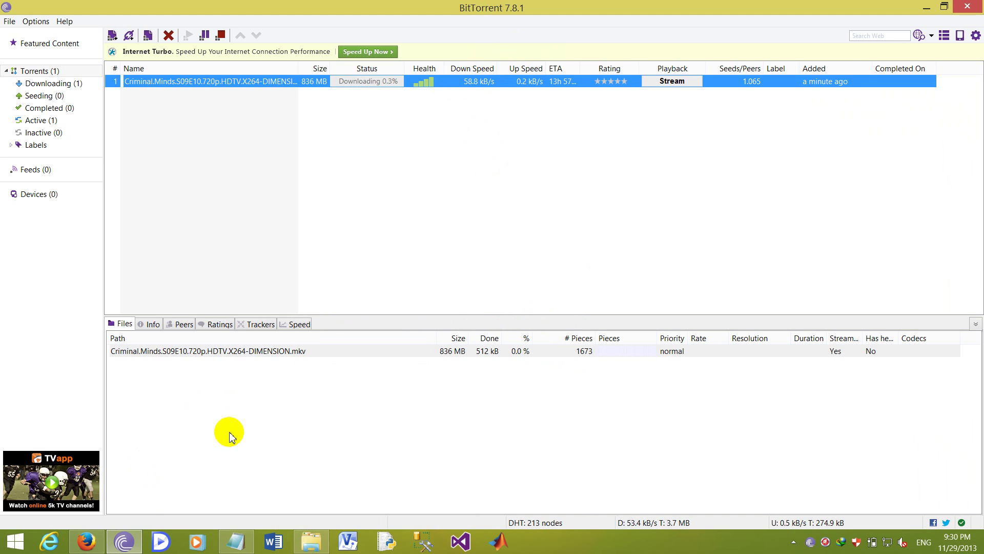
# - Select the Criminal Minds torrent and stop its download
pyautogui.click(346, 177)
pyautogui.click(313, 83)
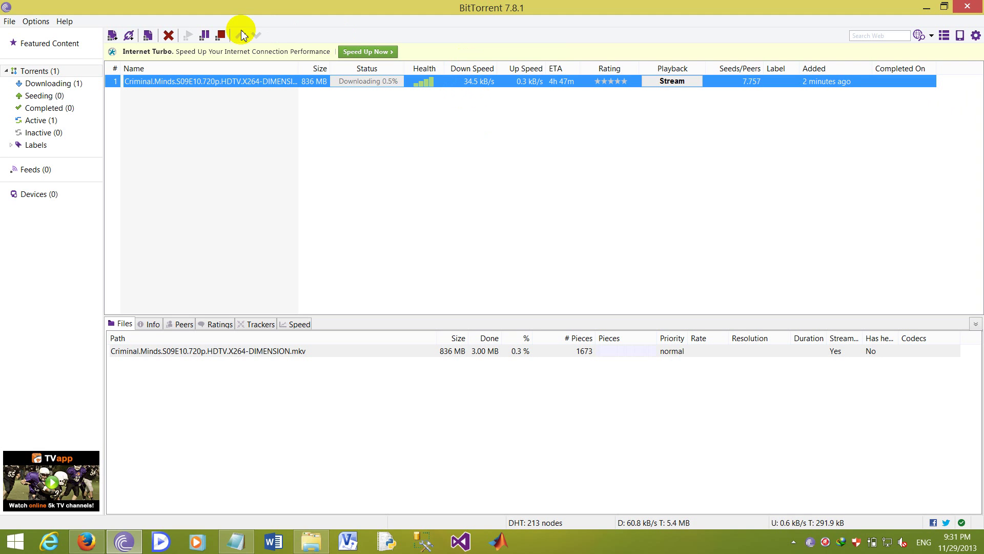
pyautogui.click(221, 35)
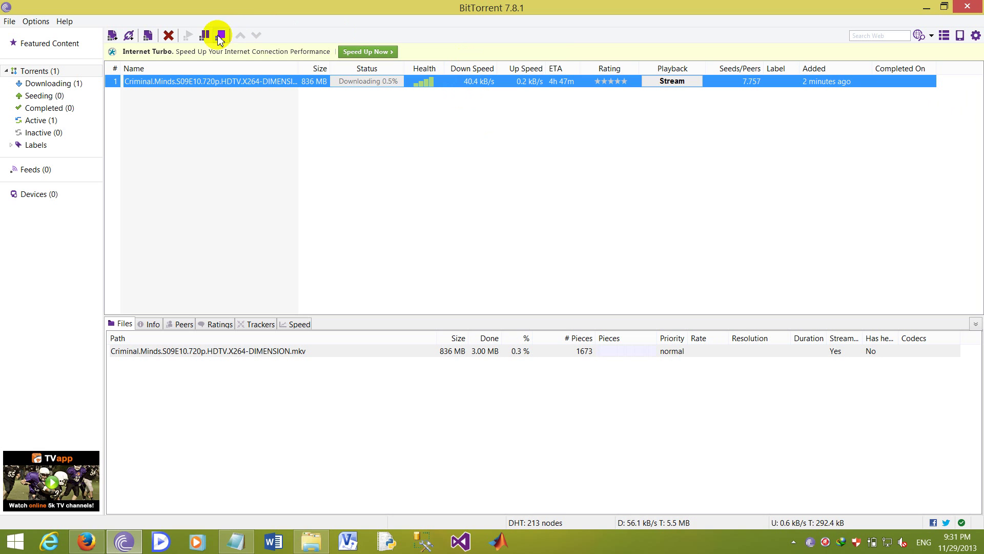
# - Start removing the stopped torrent, cancel the removal, and keep the torrent selected
pyautogui.click(169, 35)
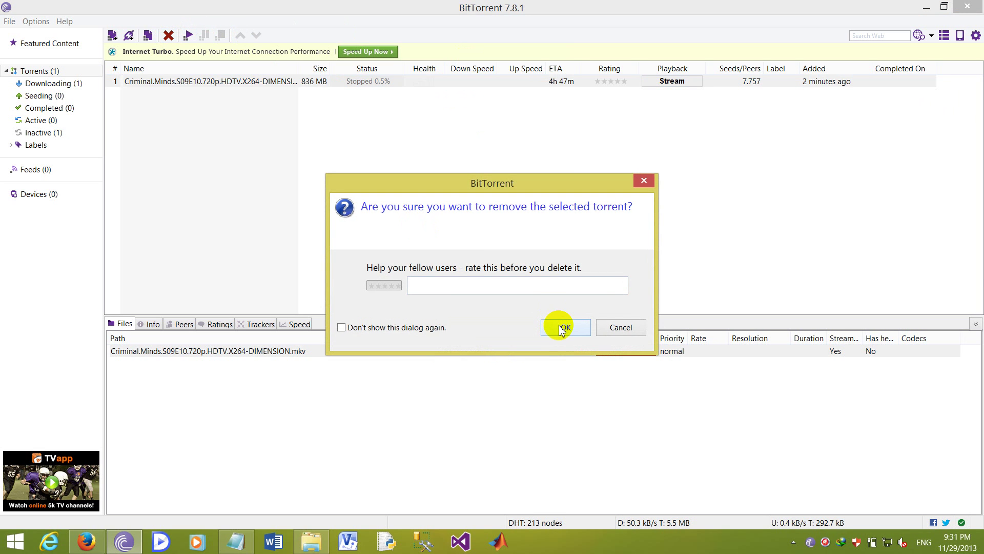
pyautogui.click(620, 326)
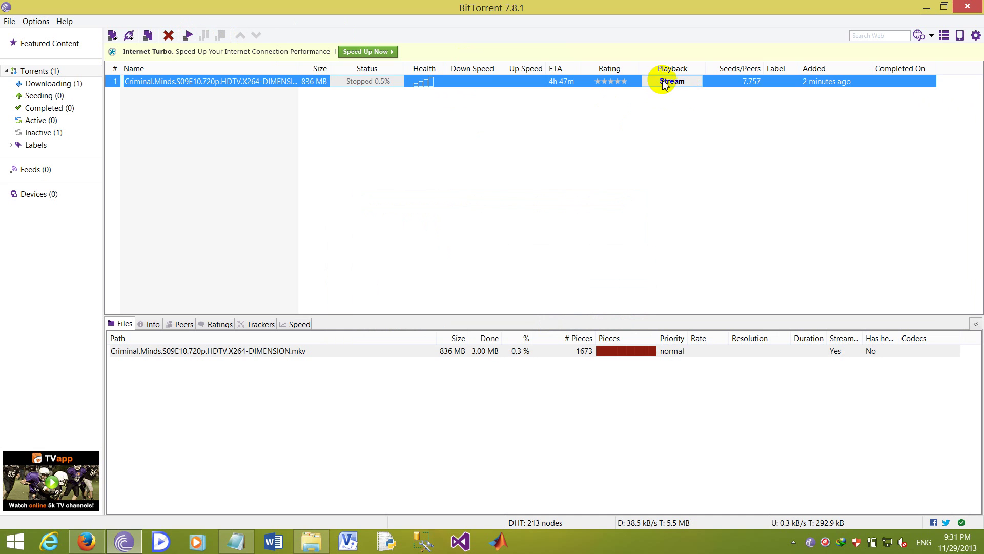
pyautogui.click(641, 100)
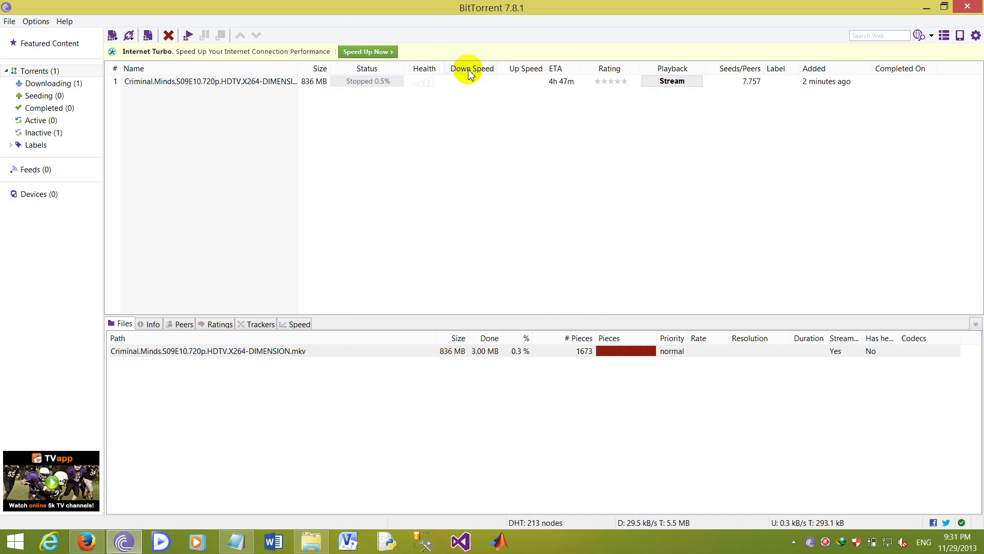
pyautogui.click(390, 82)
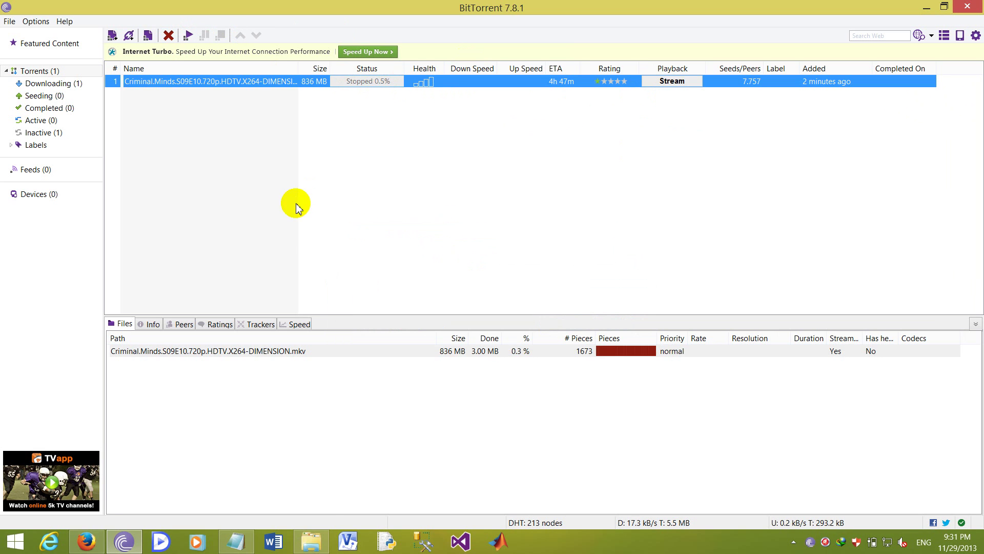
# - Look at the Criminal Minds .mkv file in the Downloads folder and close the folder window
pyautogui.click(311, 540)
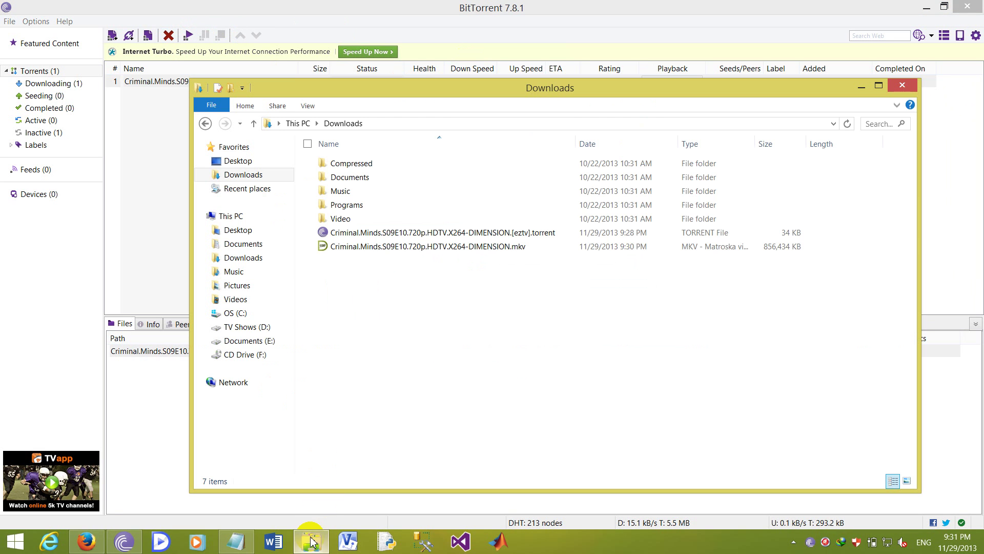
pyautogui.click(410, 251)
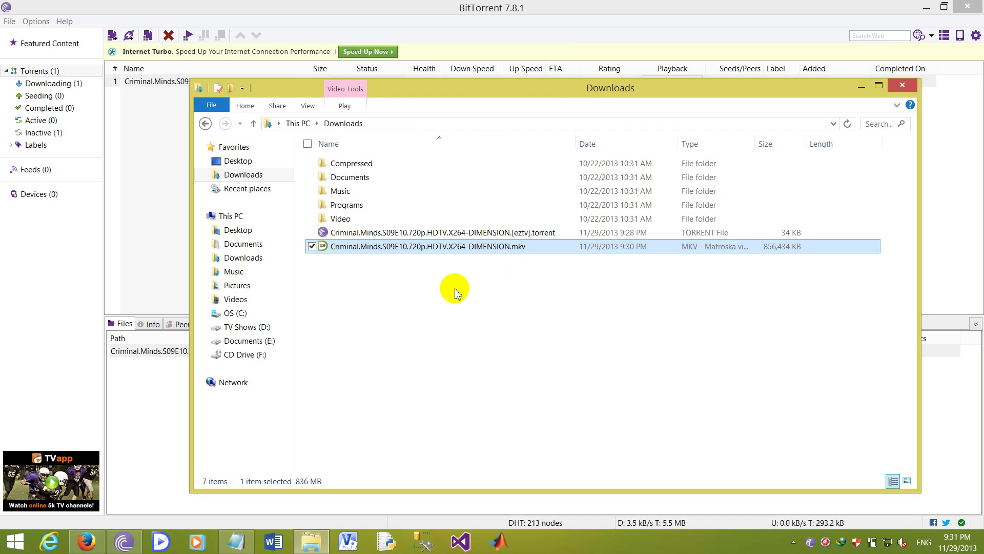
pyautogui.click(902, 85)
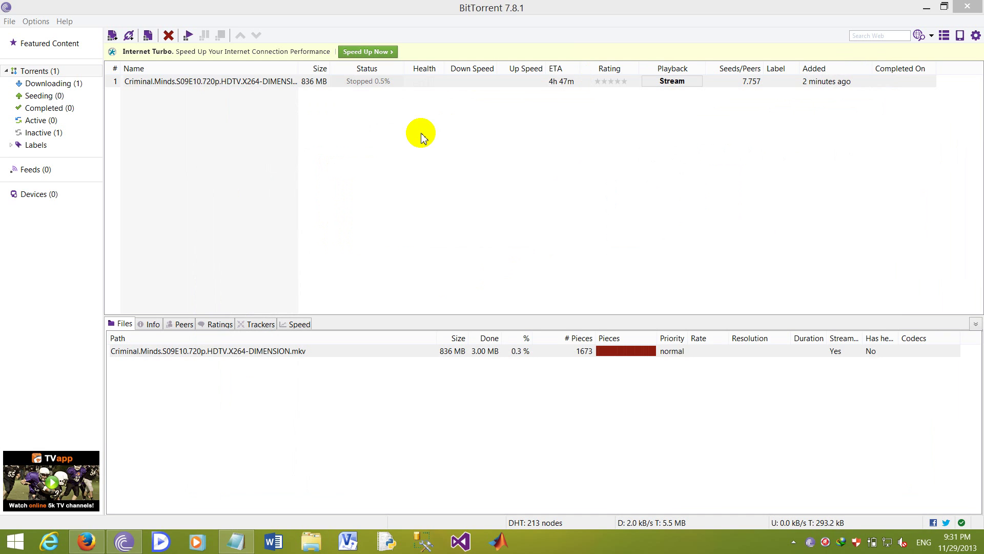
# - Remove the stopped Criminal Minds torrent from the list, confirming without a rating
pyautogui.click(339, 111)
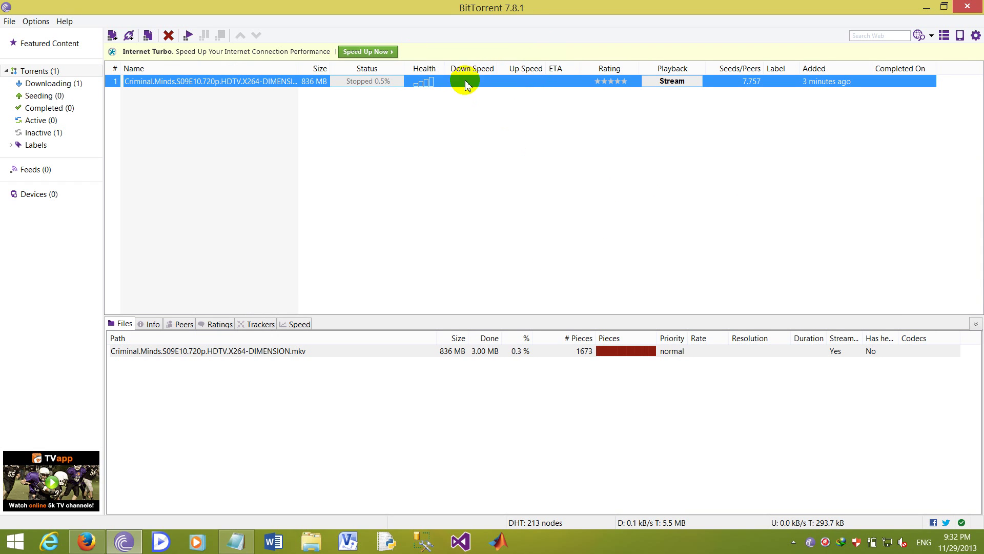
pyautogui.click(168, 36)
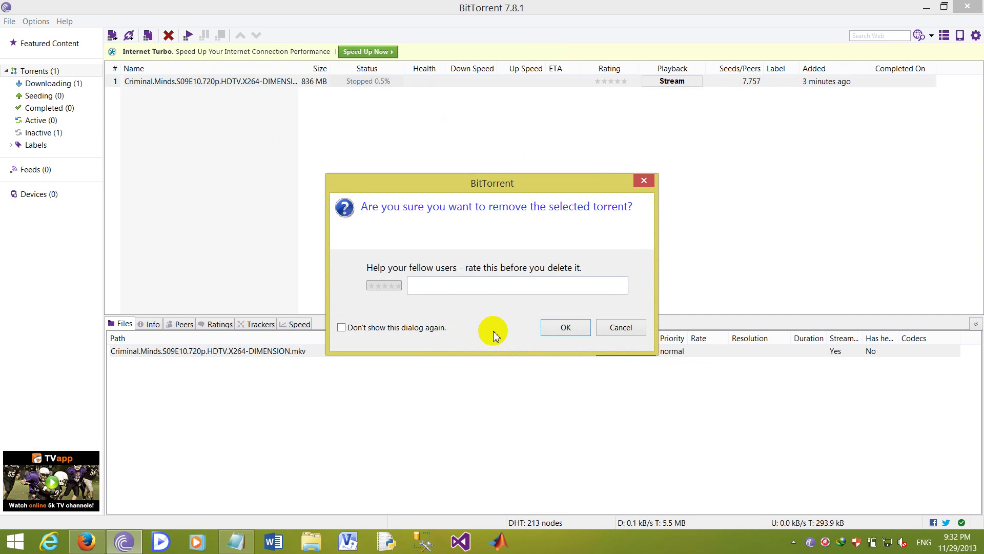
pyautogui.click(566, 328)
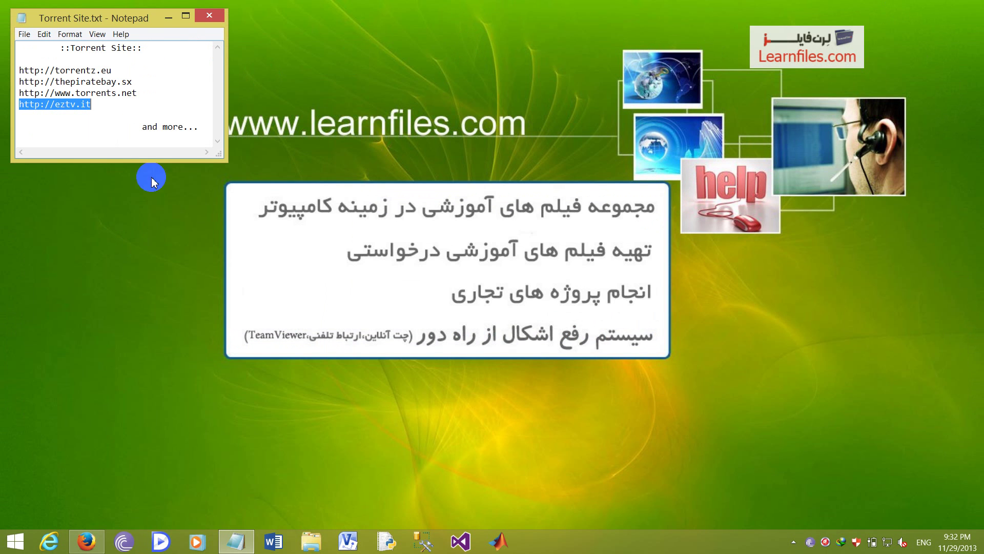
# - Show the desktop icons and open the zebravpn folder from the desktop
pyautogui.rightClick(120, 266)
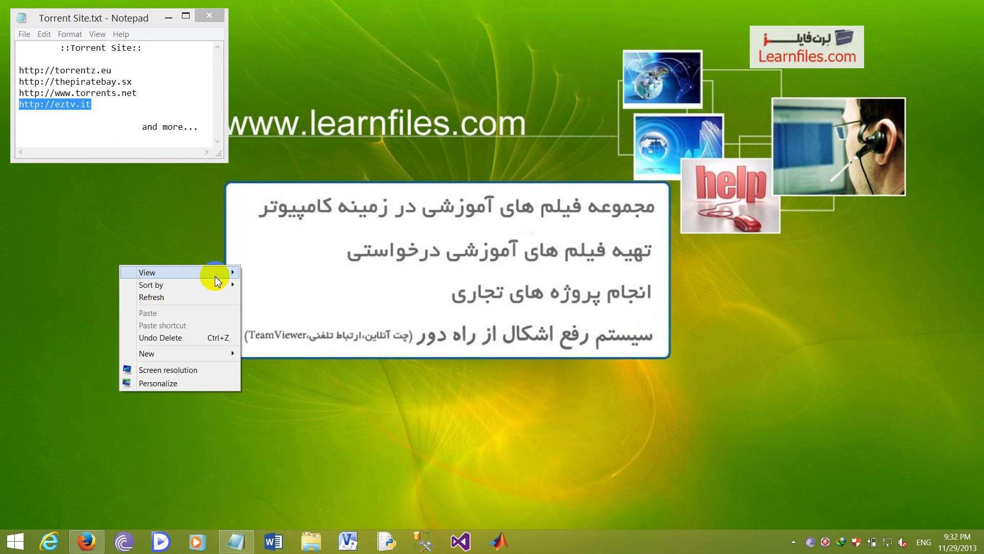
pyautogui.moveTo(211, 273)
pyautogui.click(292, 341)
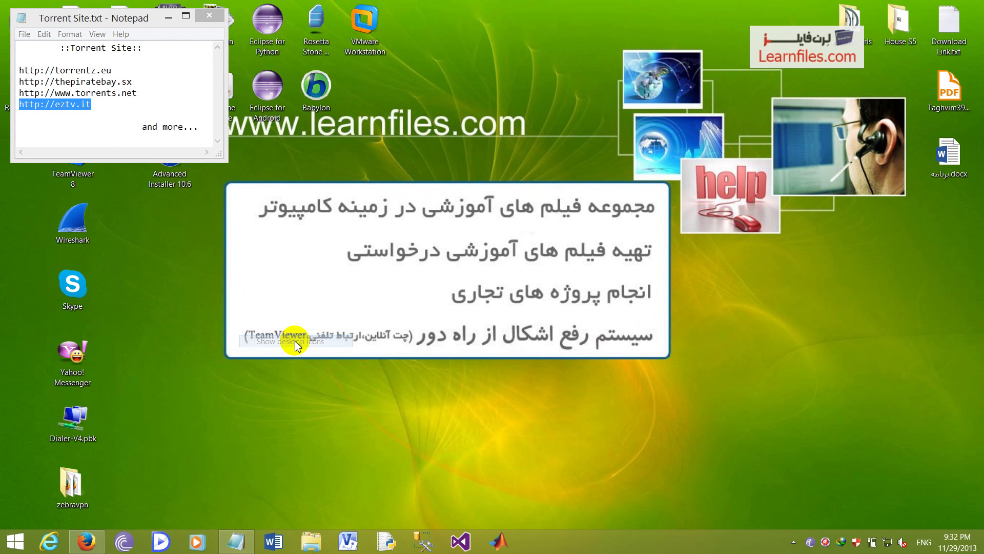
pyautogui.doubleClick(59, 491)
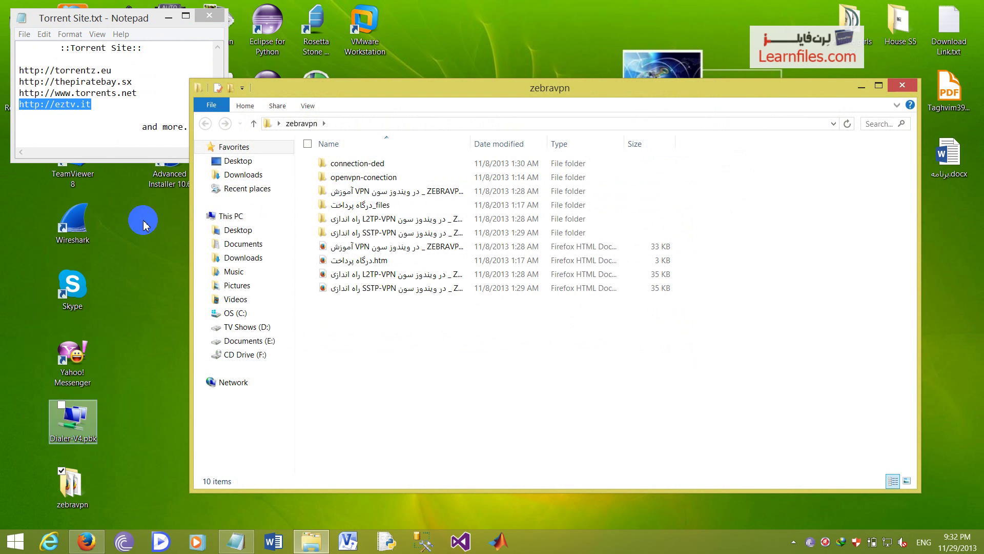
pyautogui.moveTo(131, 81); pyautogui.dragTo(15, 82)
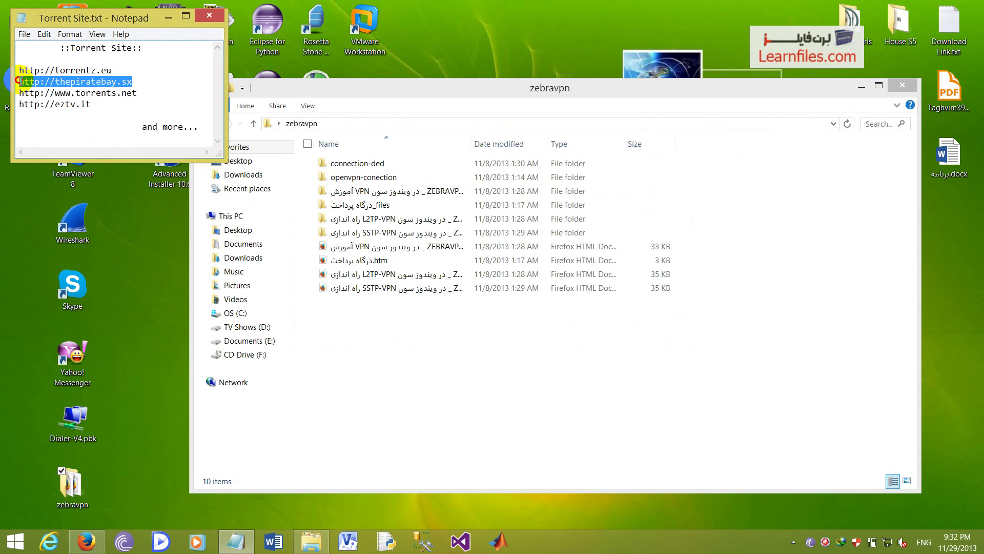
pyautogui.rightClick(34, 82)
pyautogui.click(79, 116)
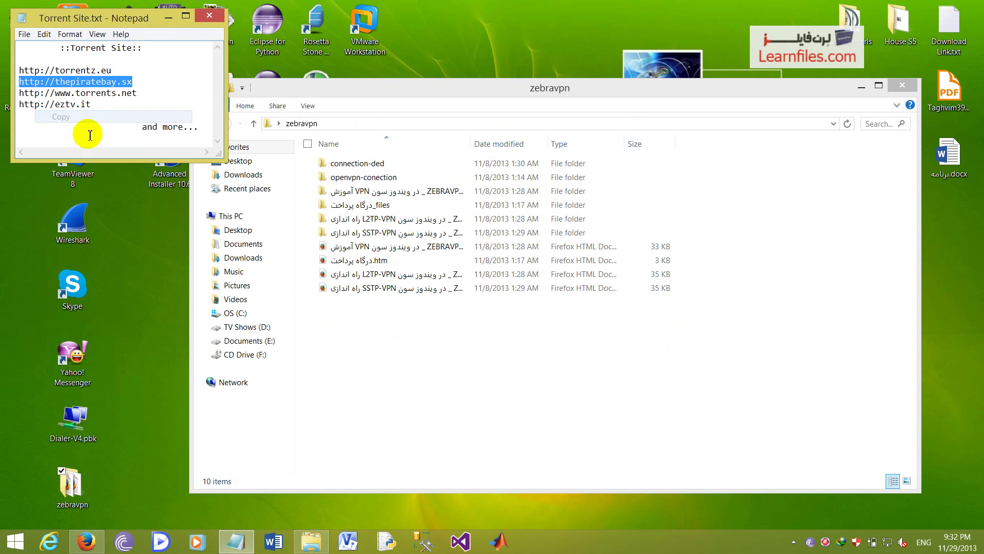
pyautogui.click(88, 543)
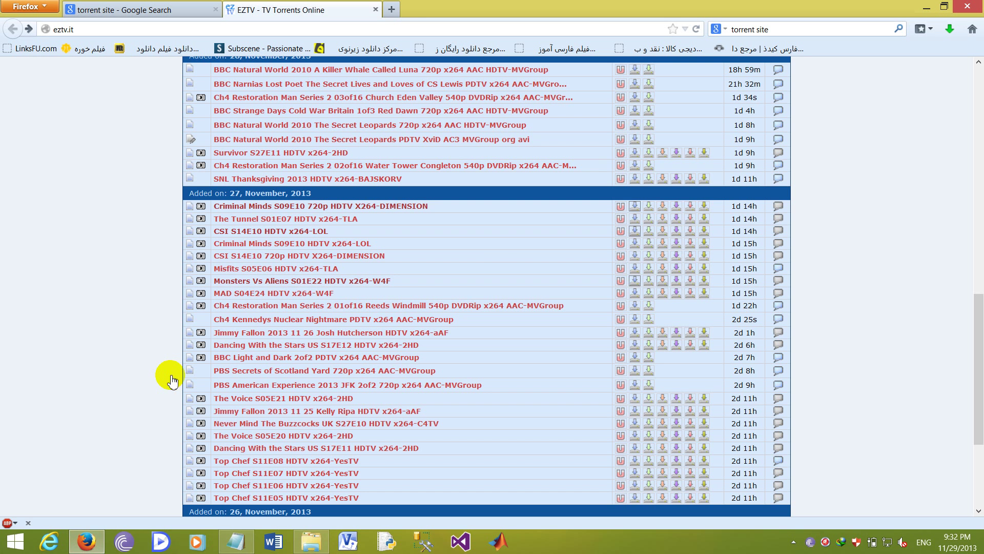
pyautogui.hotkey('ctrl', 't')
pyautogui.hotkey('ctrl', 'v')
pyautogui.press('Return')
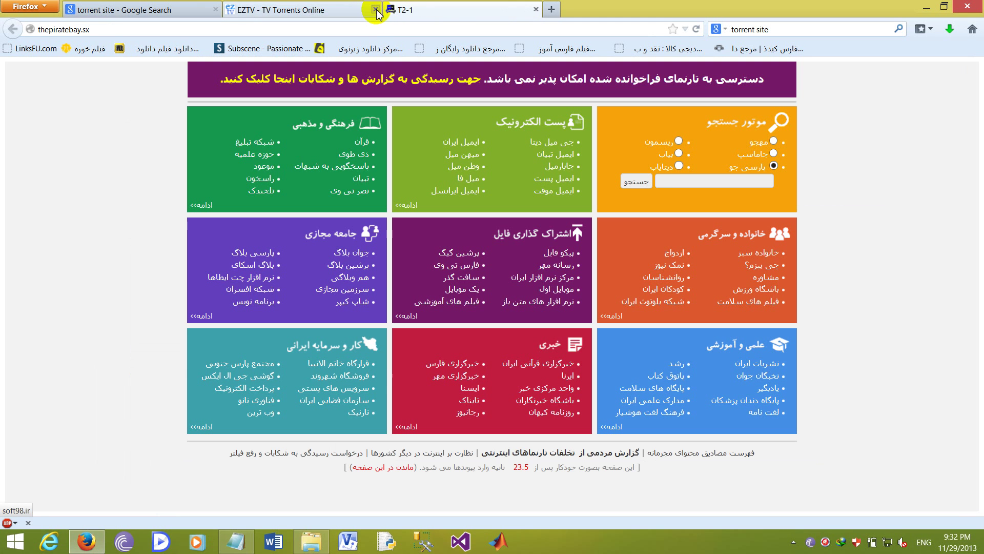
pyautogui.click(375, 10)
pyautogui.click(216, 10)
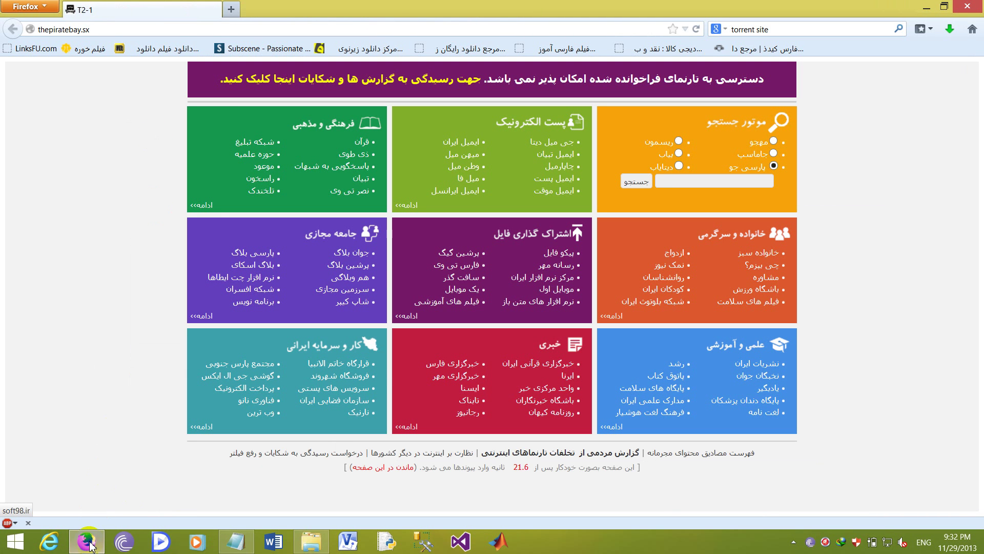
# - Run connection-ded.exe from the zebravpn connection-ded folder and connect ZebraVPN with the Tunnel+ service and the 18-Italy server
pyautogui.click(87, 542)
pyautogui.press('Down')
pyautogui.press('Return')
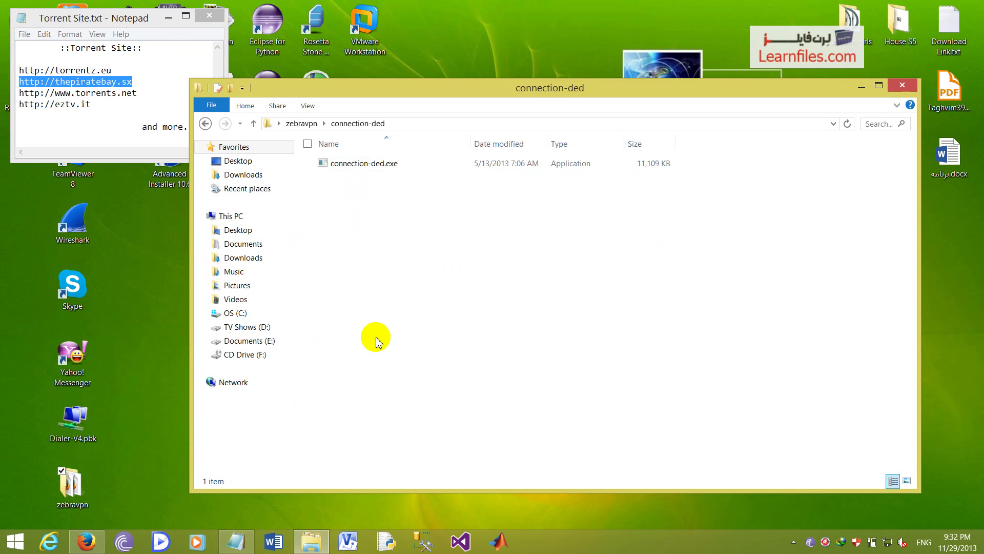
pyautogui.press('Down')
pyautogui.press('Return')
pyautogui.click(904, 83)
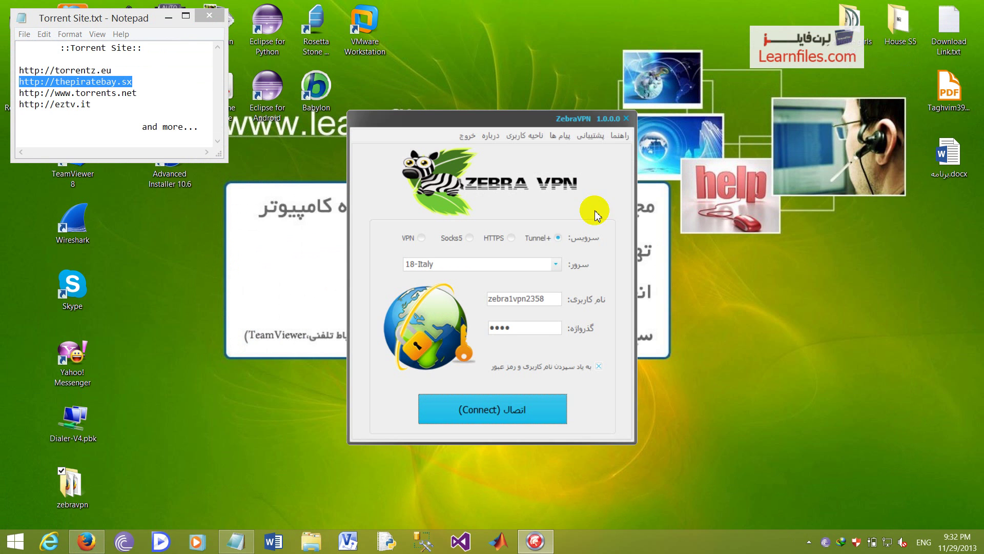
pyautogui.click(529, 403)
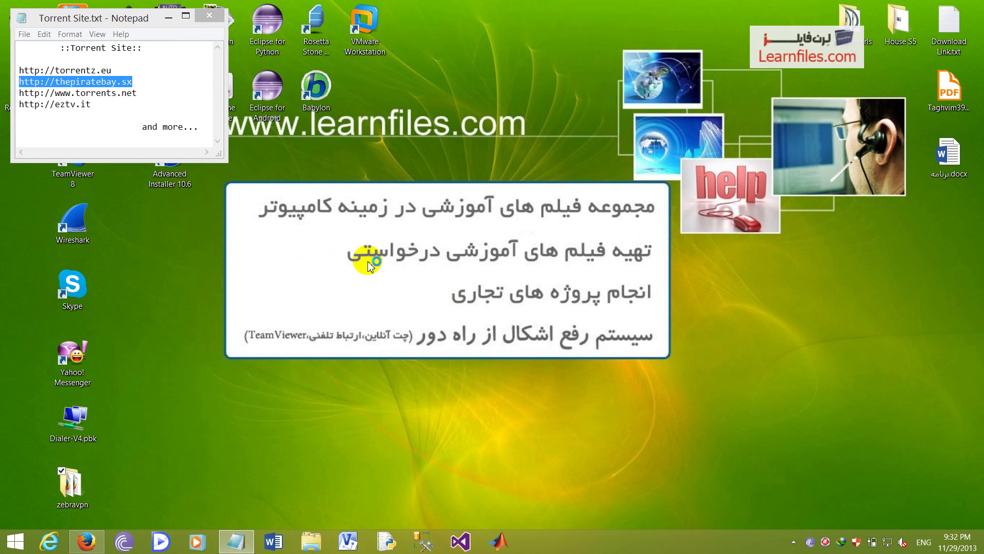
pyautogui.click(615, 354)
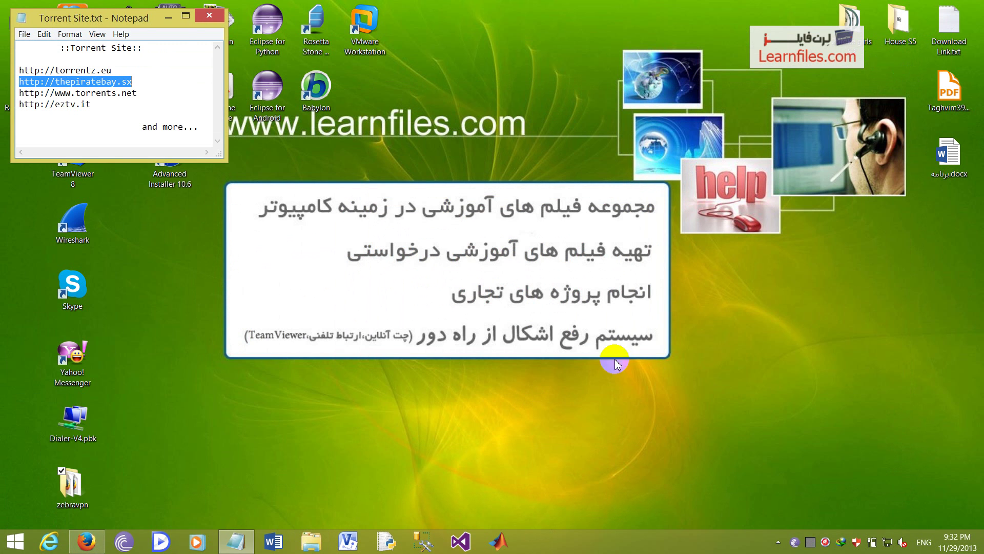
# - Return to Firefox, reload thepiratebay.sx, and minimize the Notepad site list
pyautogui.click(84, 548)
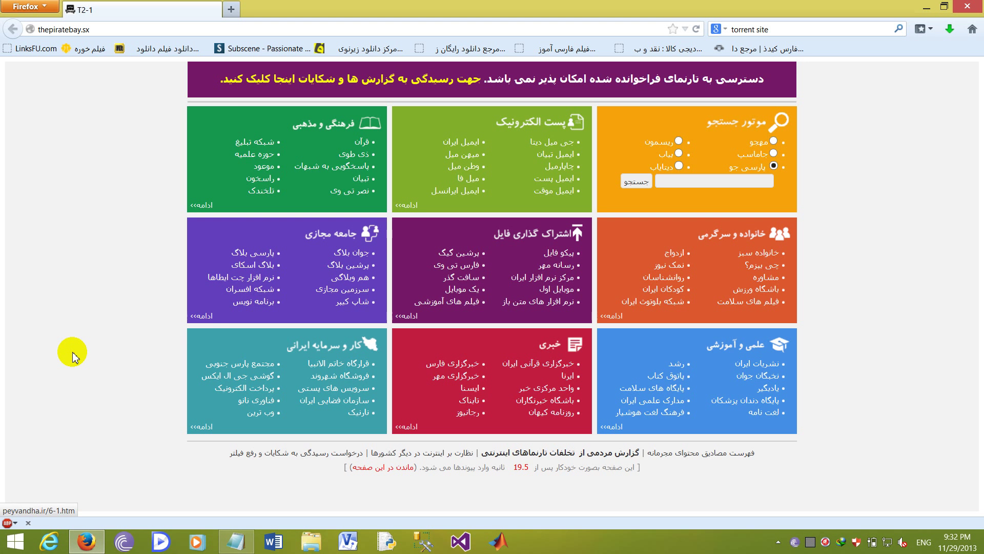
pyautogui.hotkey('alt', 'Tab')
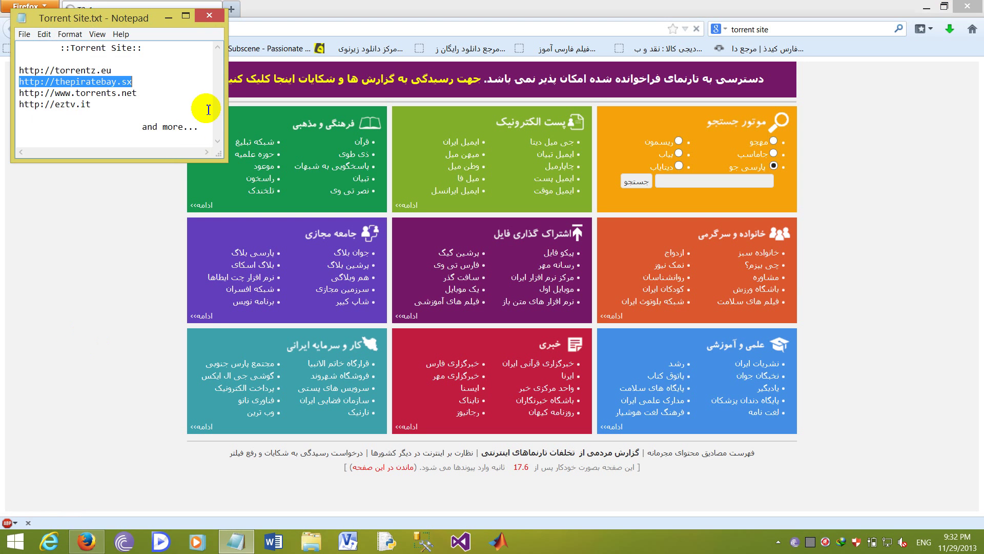
pyautogui.click(169, 22)
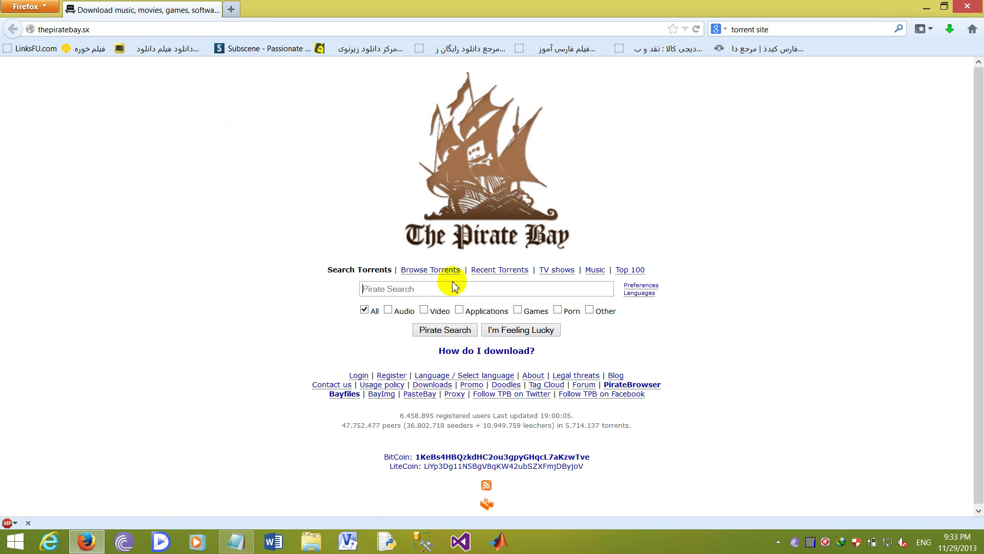
# - Search The Pirate Bay for "now you see me" across all categories
pyautogui.click(451, 289)
pyautogui.click(215, 356)
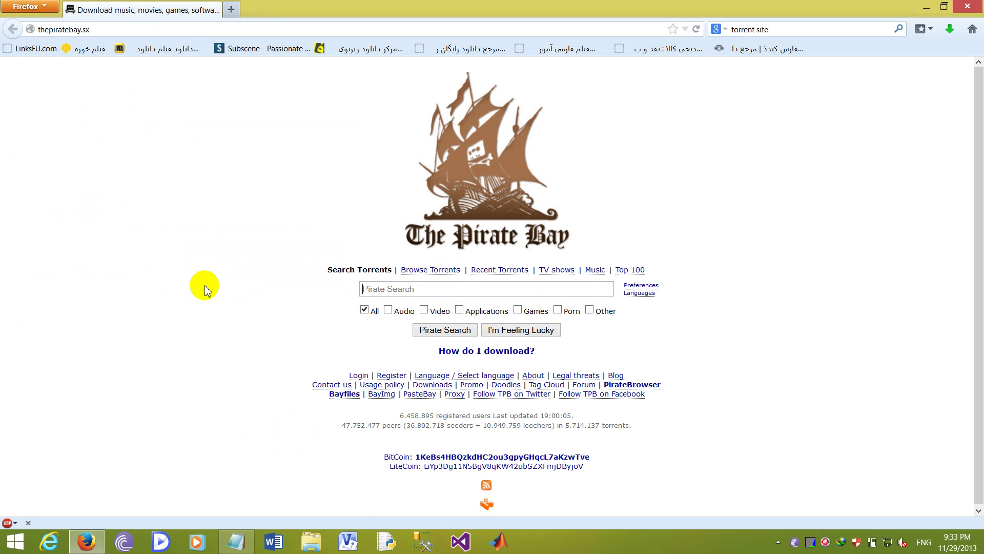
pyautogui.write('now')
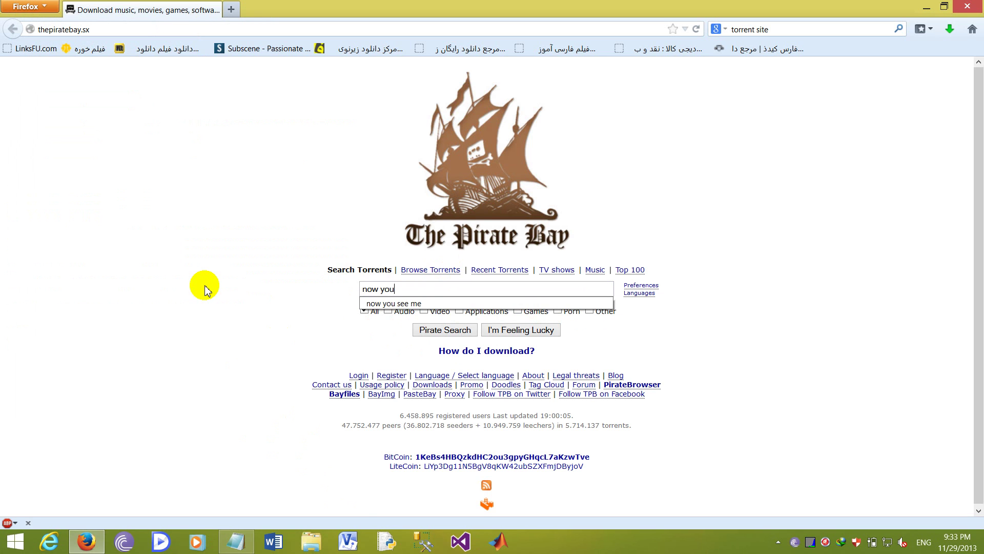
pyautogui.write(' you')
pyautogui.press('Down')
pyautogui.press('Return')
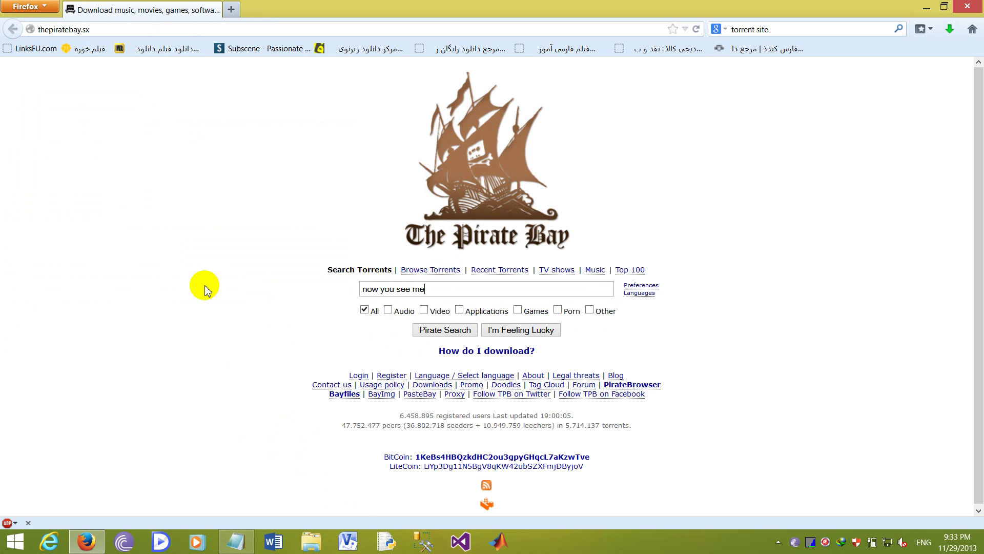
pyautogui.press('Return')
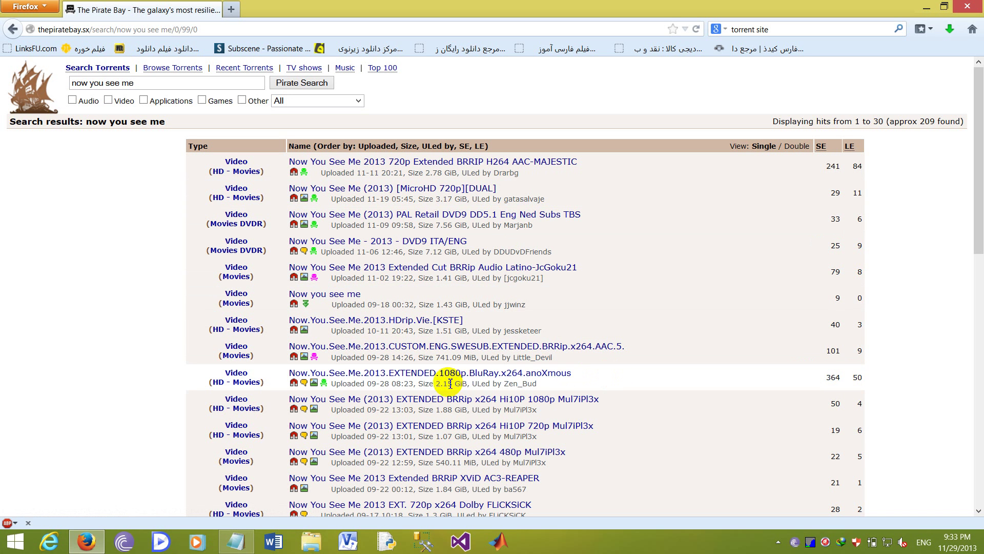
# - Compare the results' size, seeders and leechers, and open and review the details of Now.You.See.Me.2013.SWESUB.BRRip.XviD.AC3-Fuvisa
pyautogui.moveTo(435, 383); pyautogui.dragTo(468, 382)
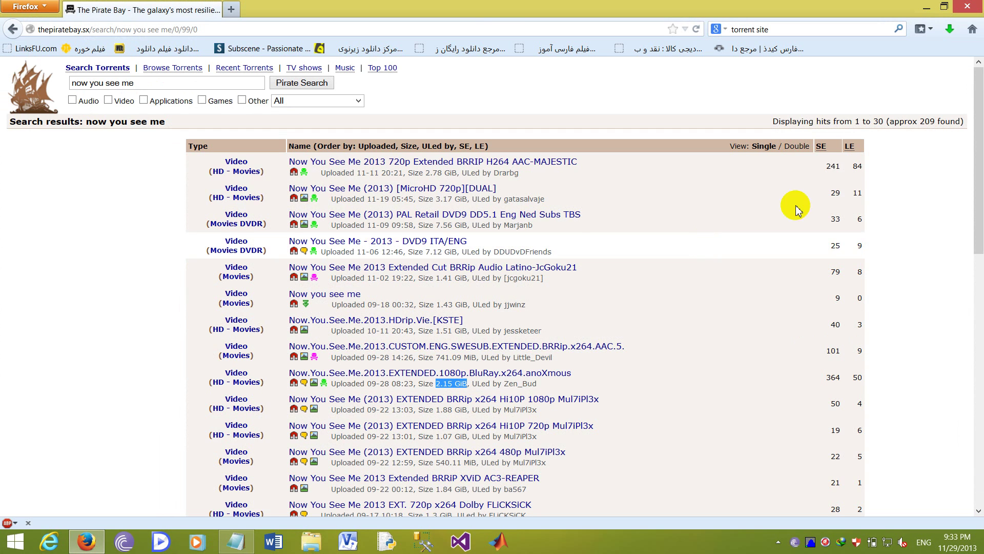
pyautogui.click(860, 149)
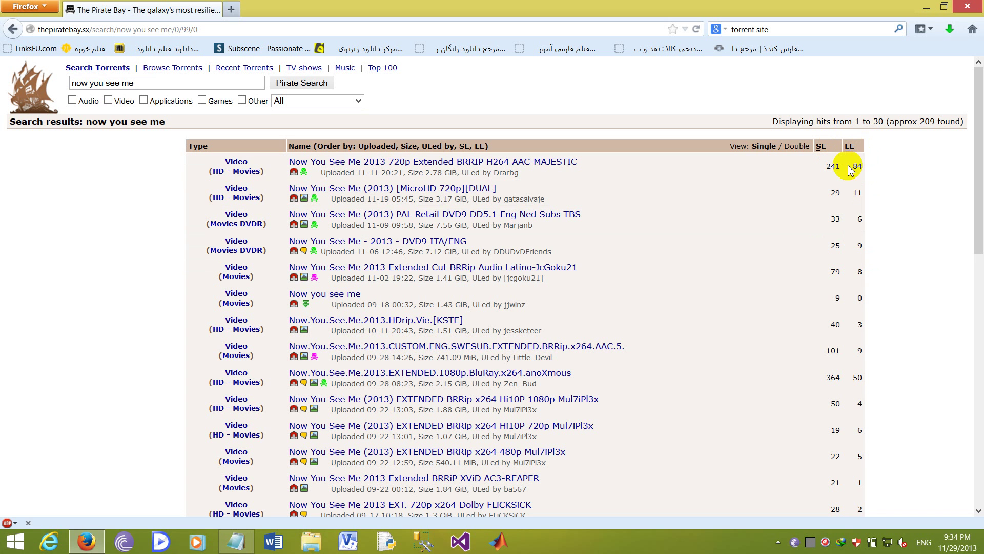
pyautogui.moveTo(980, 171)
pyautogui.mouseDown()
pyautogui.moveTo(981, 385)
pyautogui.moveTo(979, 154)
pyautogui.mouseUp()
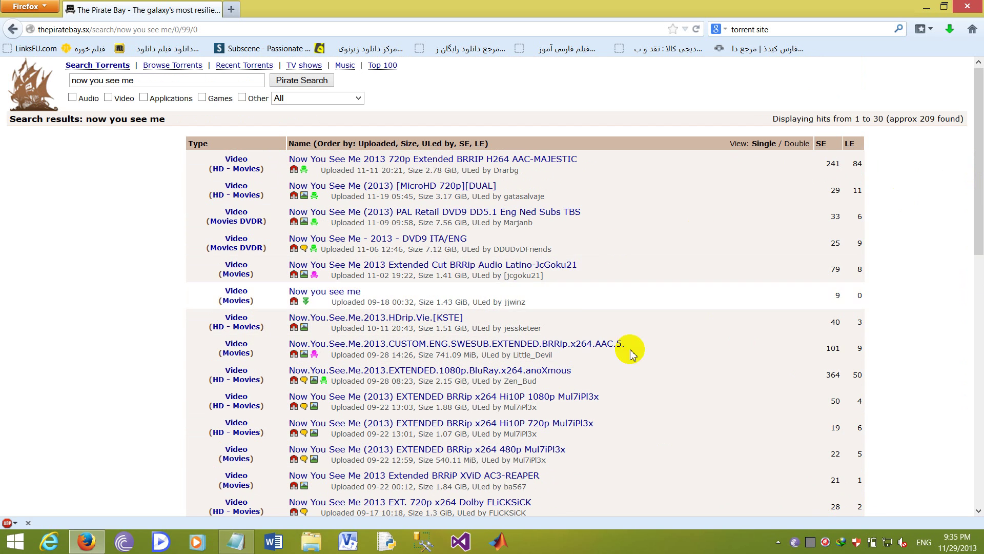
pyautogui.moveTo(981, 183); pyautogui.dragTo(982, 234)
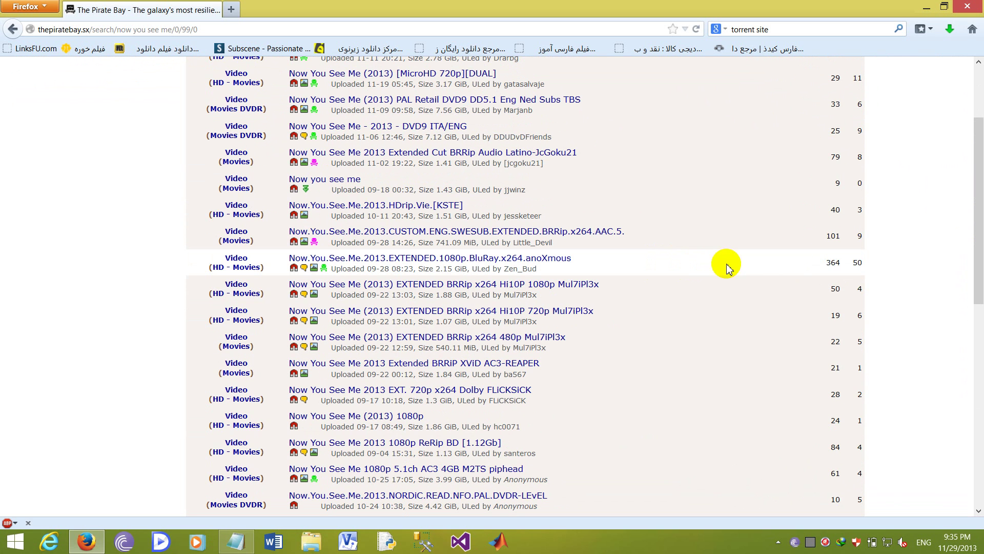
pyautogui.moveTo(980, 241); pyautogui.dragTo(980, 394)
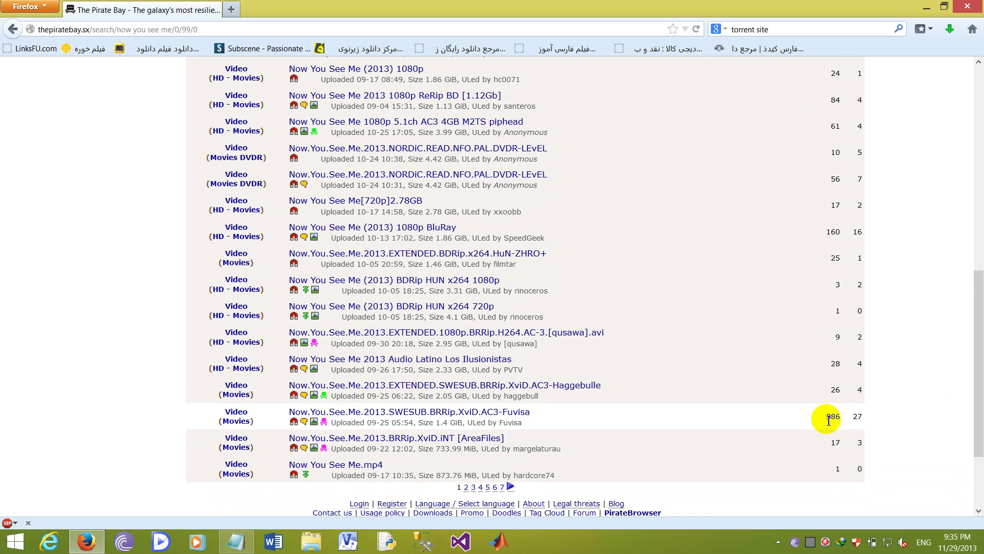
pyautogui.click(863, 419)
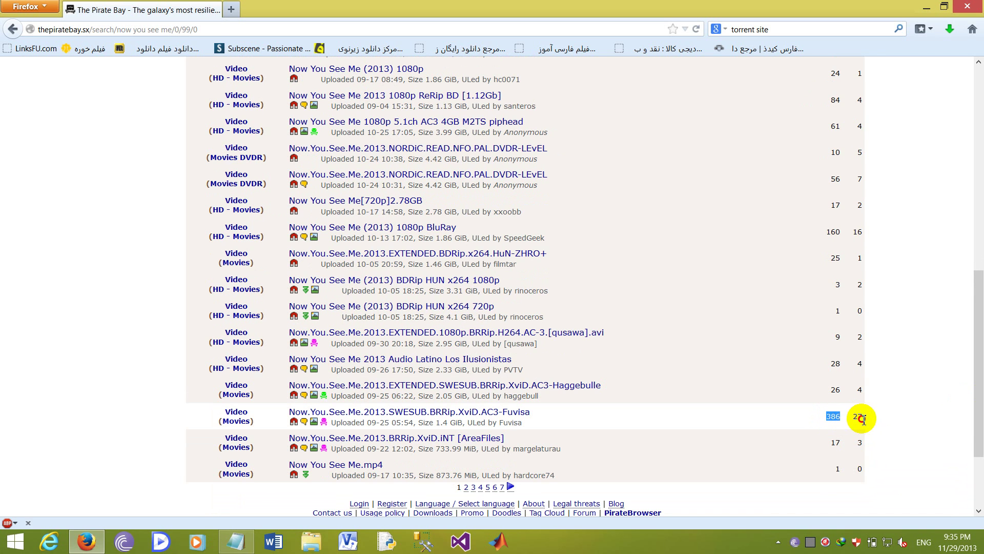
pyautogui.click(502, 416)
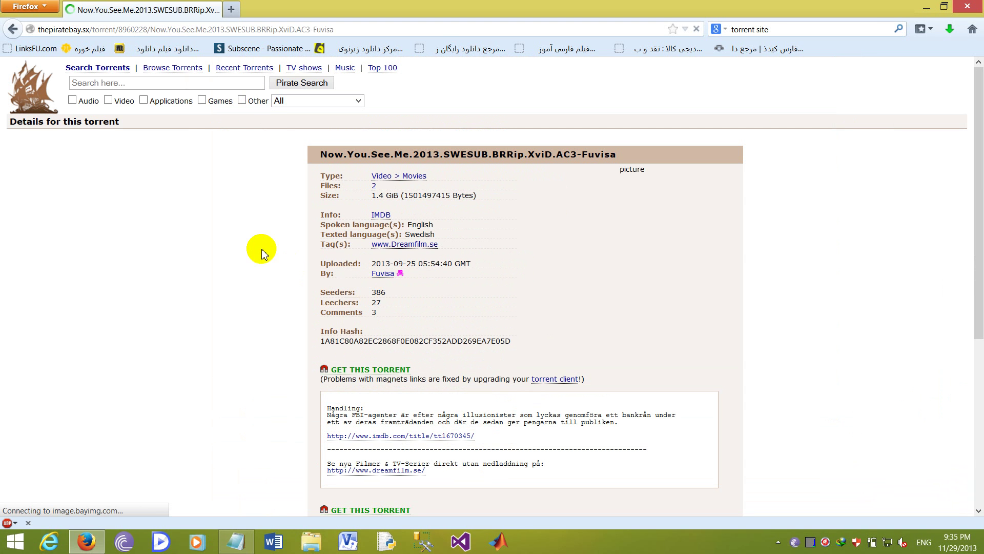
pyautogui.scroll(-5, 261, 252)
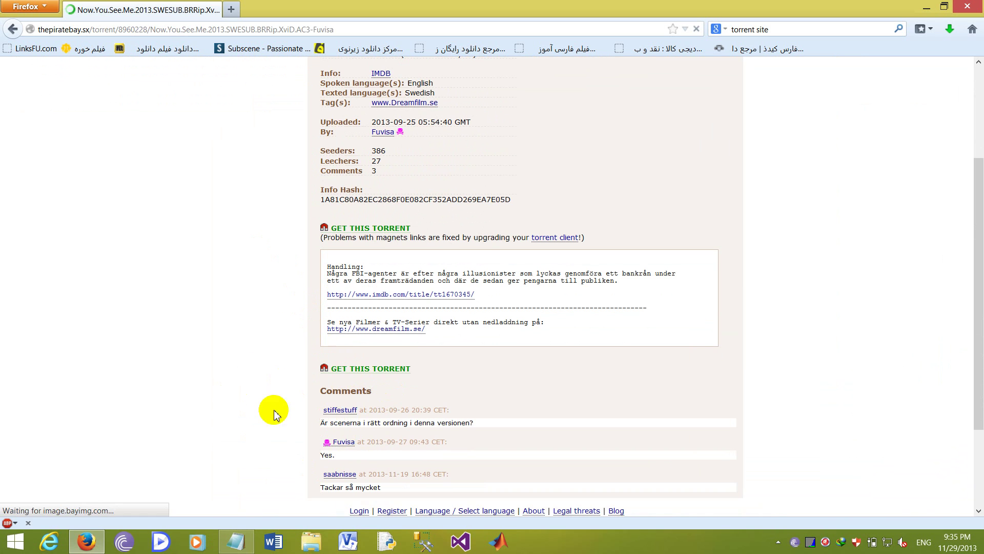
pyautogui.scroll(5, 224, 386)
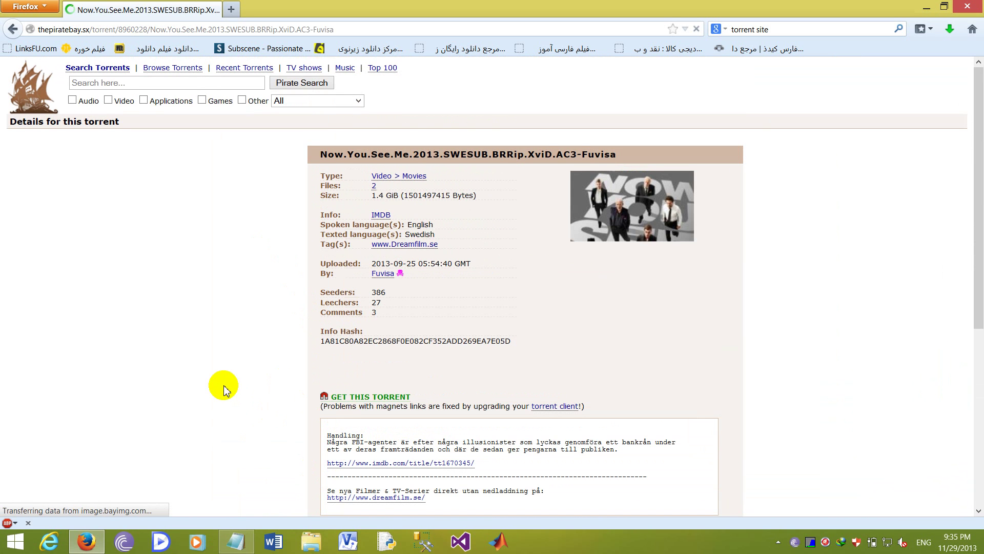
# - Open the torrent's magnet link with BitTorrent, add it with the default save folder and options, and stop the transfer
pyautogui.click(355, 399)
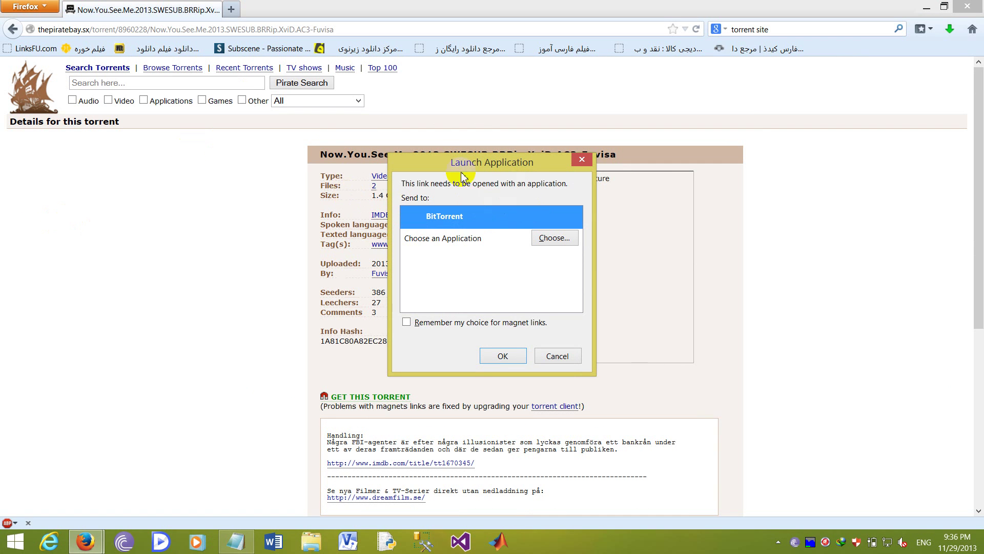
pyautogui.click(499, 357)
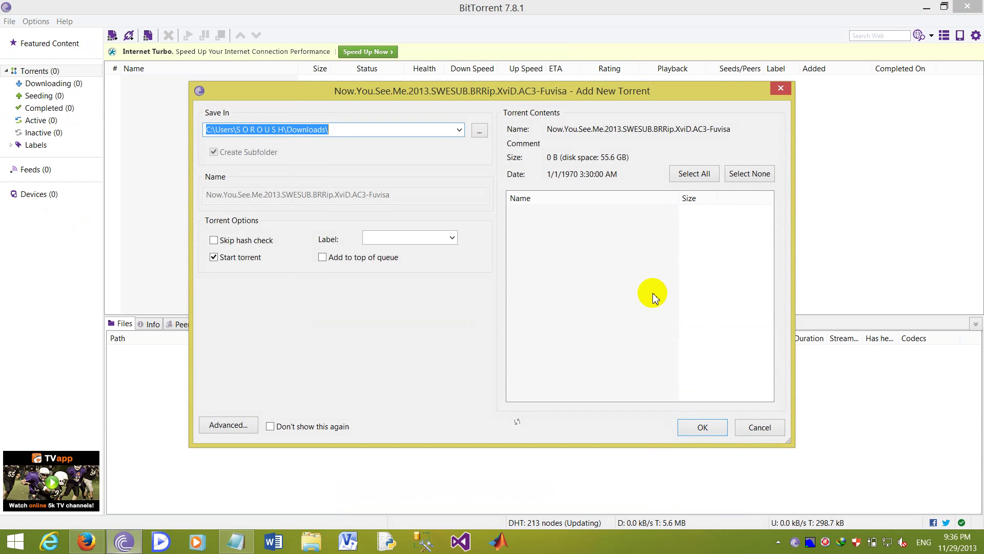
pyautogui.click(703, 427)
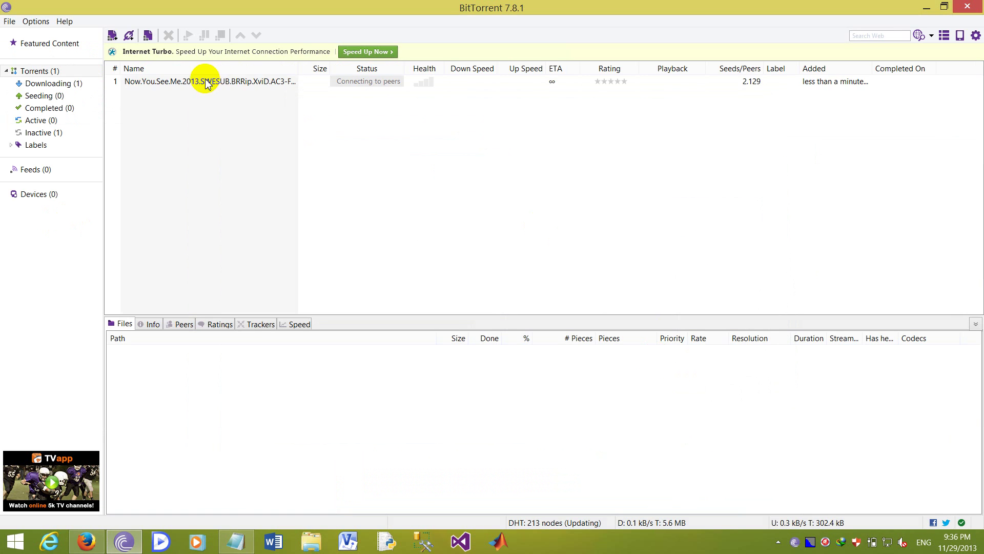
pyautogui.click(206, 82)
pyautogui.click(221, 35)
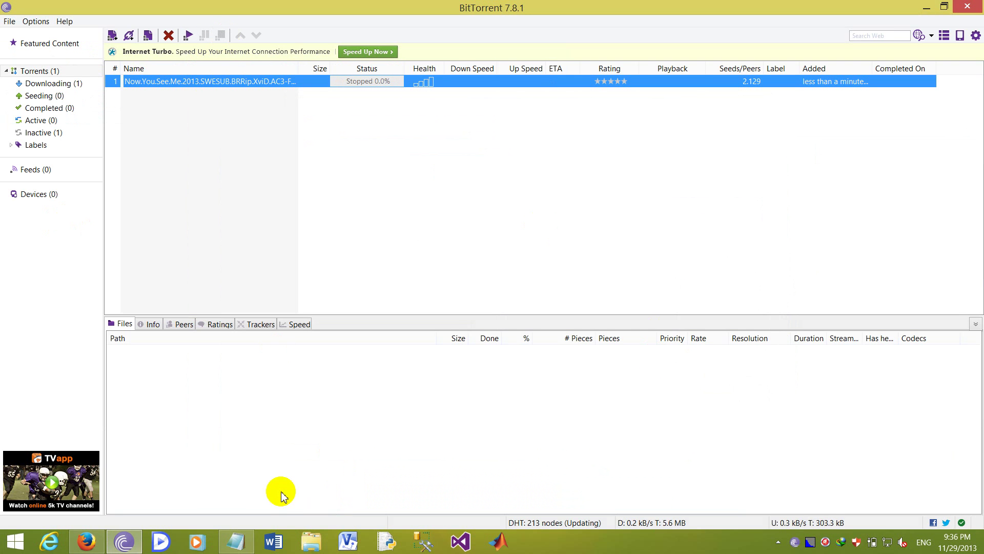
# - Close Firefox, open the running ZebraVPN client and disconnect the VPN
pyautogui.click(86, 541)
pyautogui.click(967, 6)
pyautogui.rightClick(827, 543)
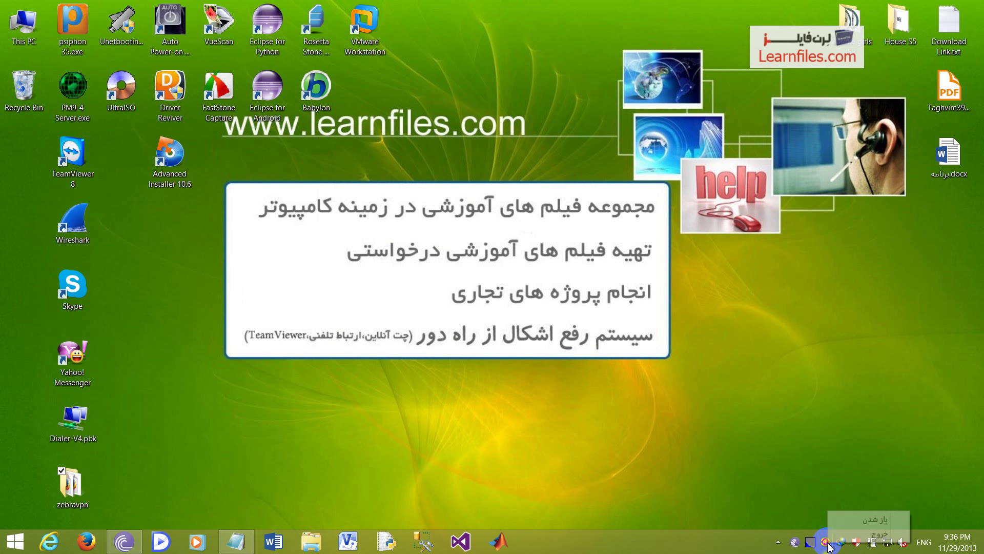
pyautogui.click(867, 521)
pyautogui.click(505, 402)
pyautogui.click(626, 119)
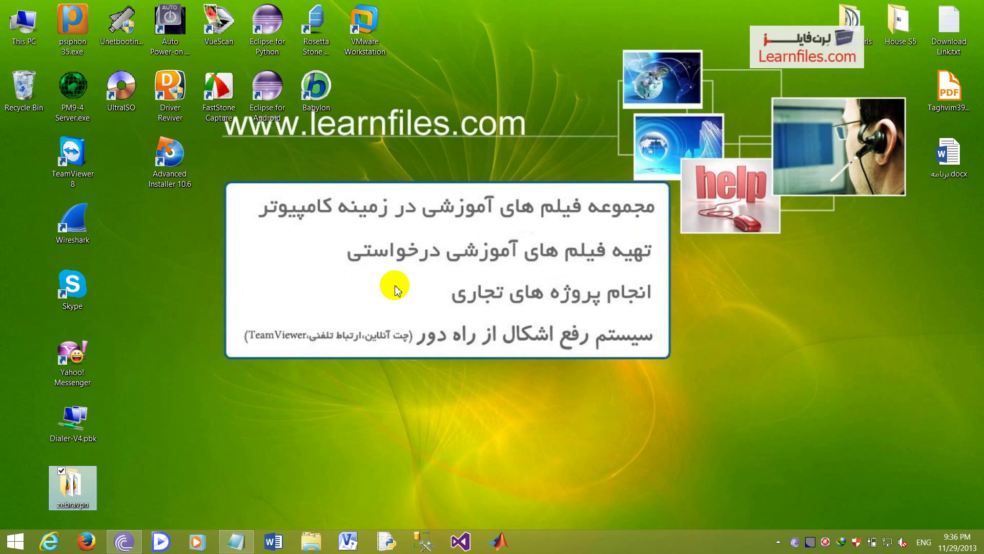
# - Return to BitTorrent, restart the stopped torrent and set its bandwidth allocation to High
pyautogui.click(124, 541)
pyautogui.click(188, 106)
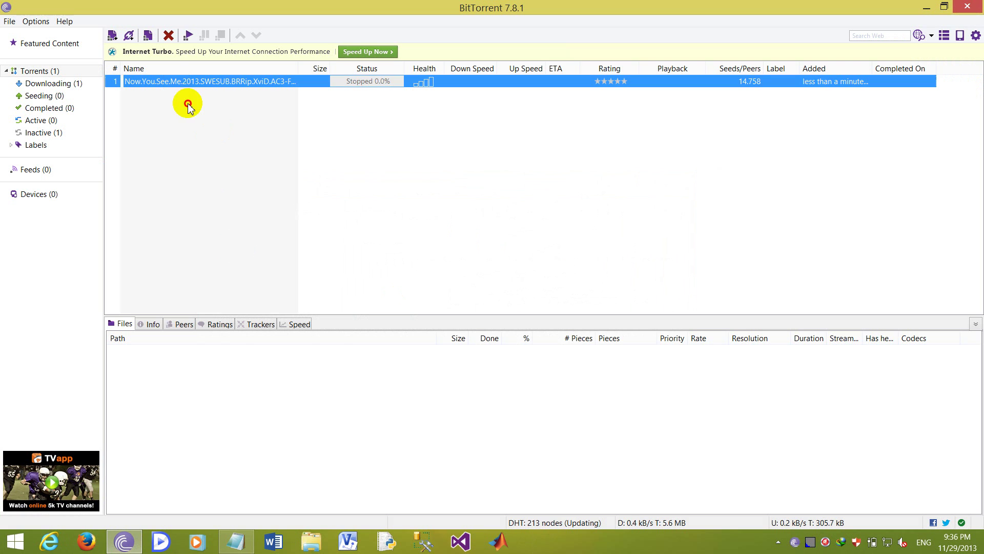
pyautogui.click(188, 35)
pyautogui.rightClick(200, 85)
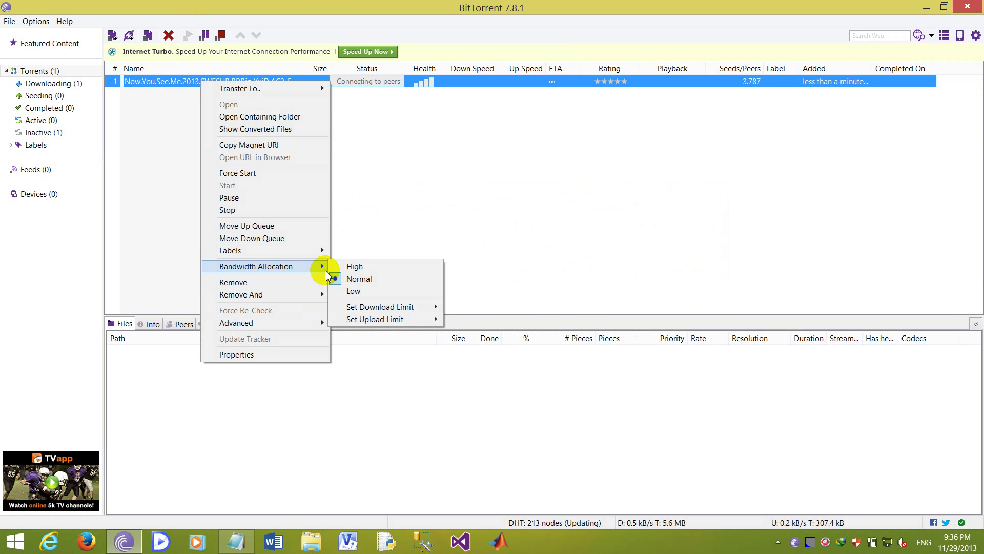
pyautogui.click(353, 266)
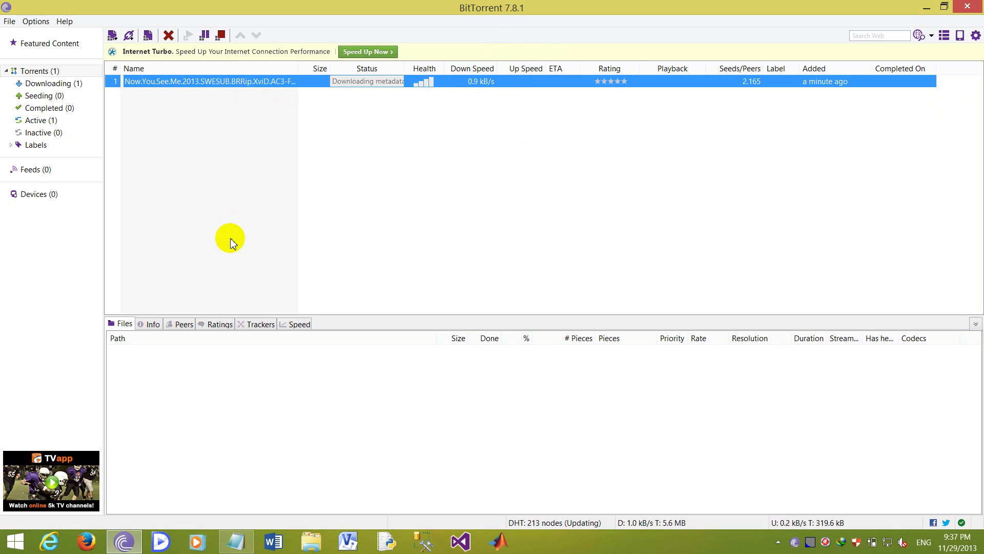
# - Examine the torrent's Info and Files details and its status and transfer speeds
pyautogui.click(328, 184)
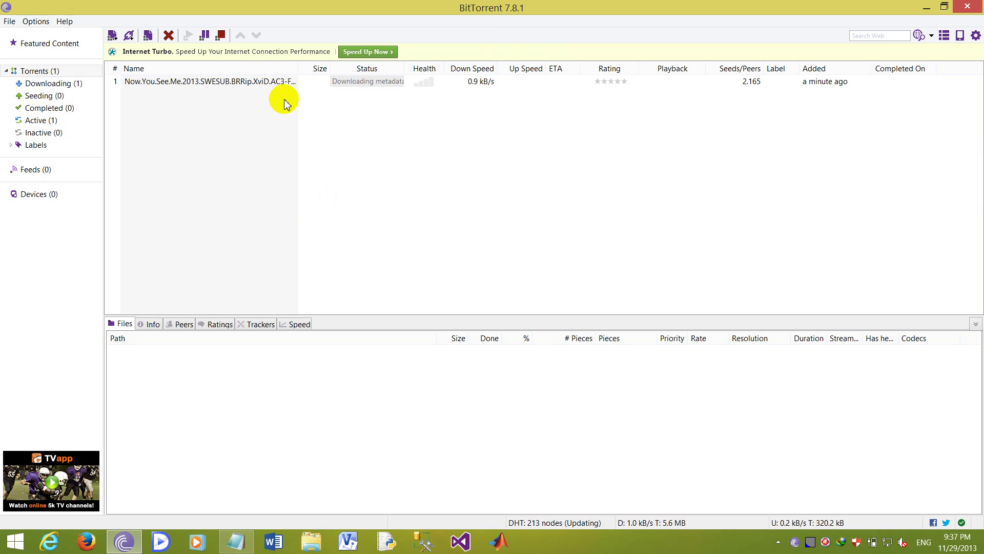
pyautogui.click(266, 83)
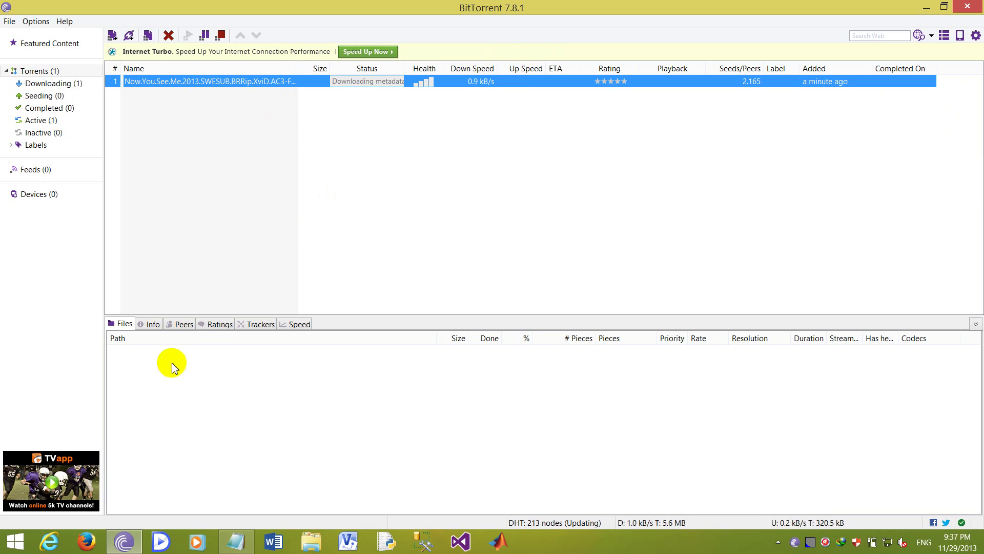
pyautogui.click(146, 323)
pyautogui.click(124, 325)
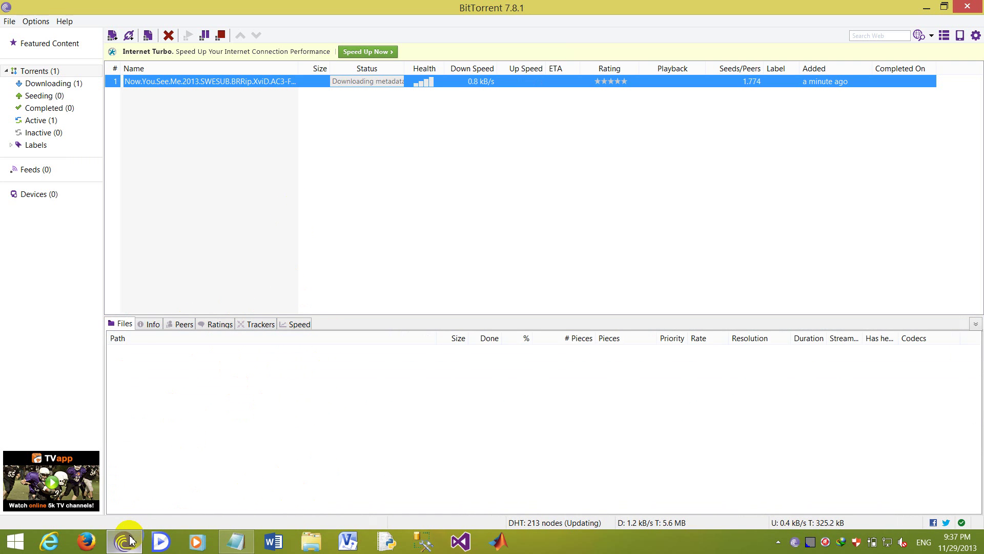
pyautogui.moveTo(130, 539)
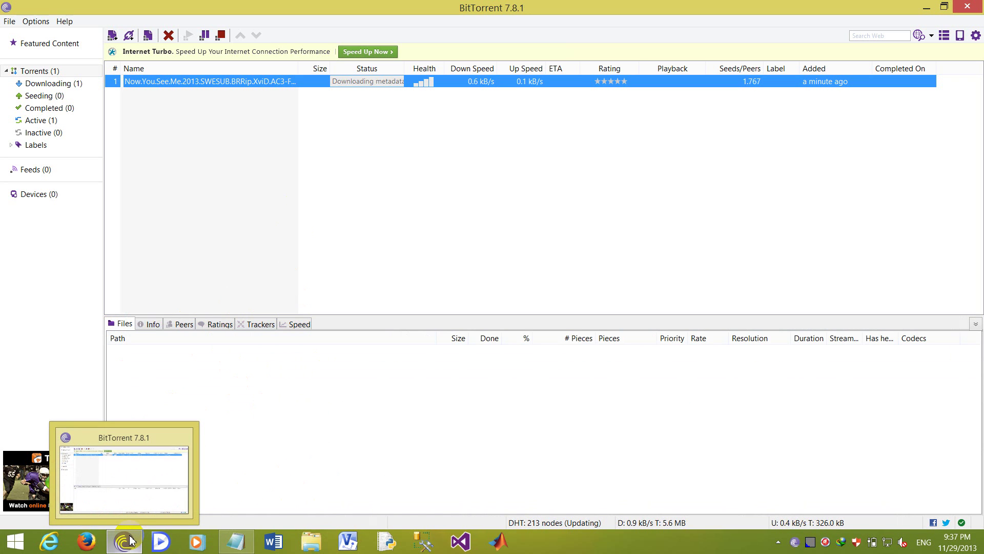
pyautogui.click(399, 147)
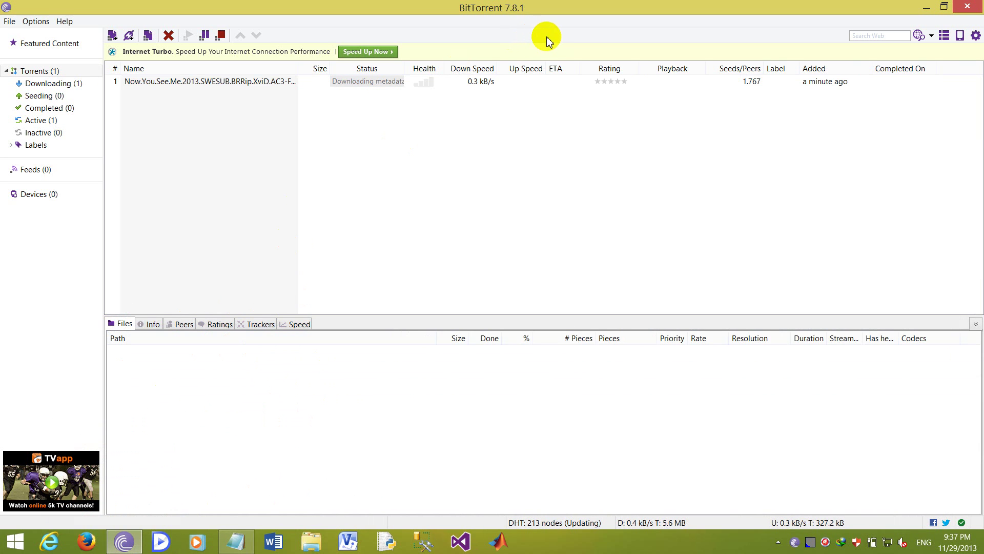
pyautogui.click(454, 138)
pyautogui.moveTo(382, 174); pyautogui.dragTo(520, 281)
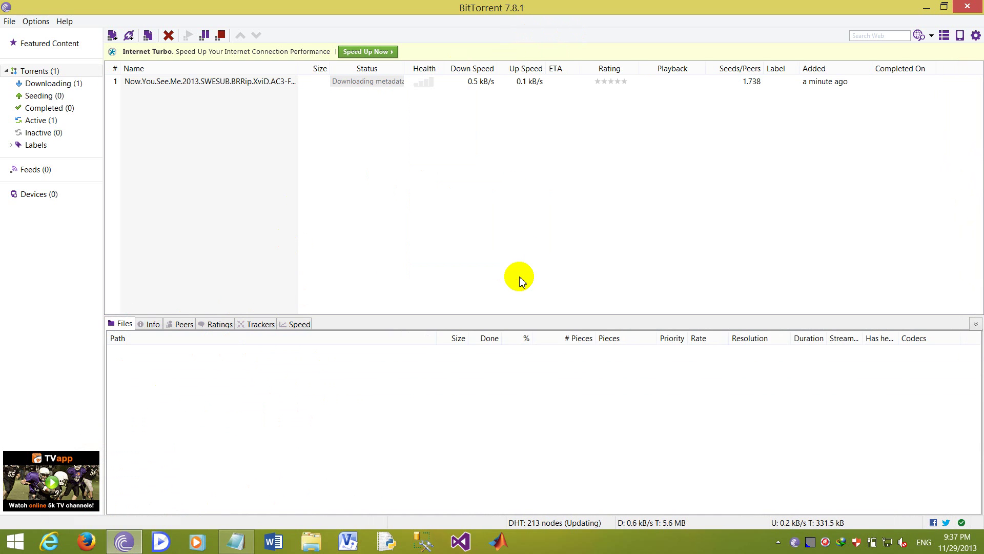
pyautogui.click(528, 85)
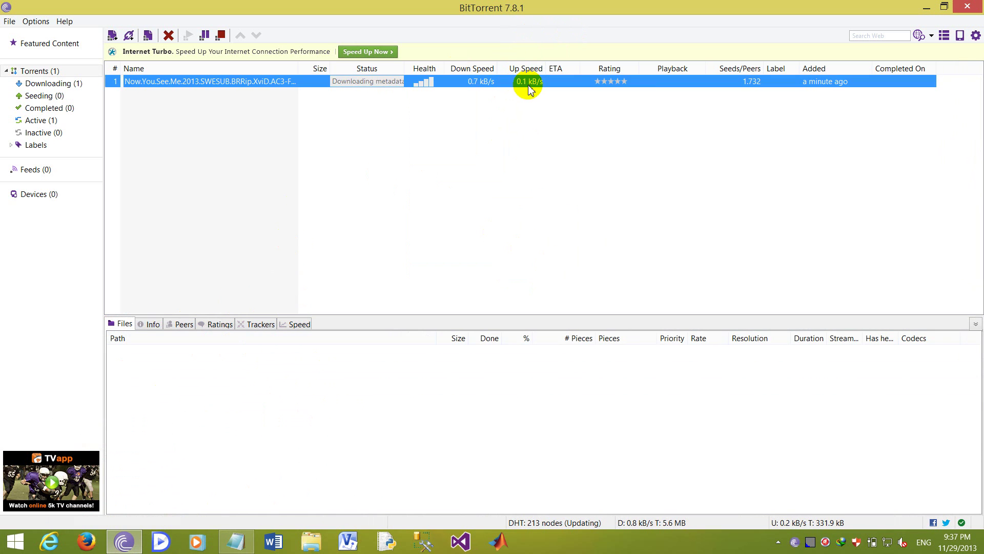
pyautogui.rightClick(529, 87)
pyautogui.click(480, 259)
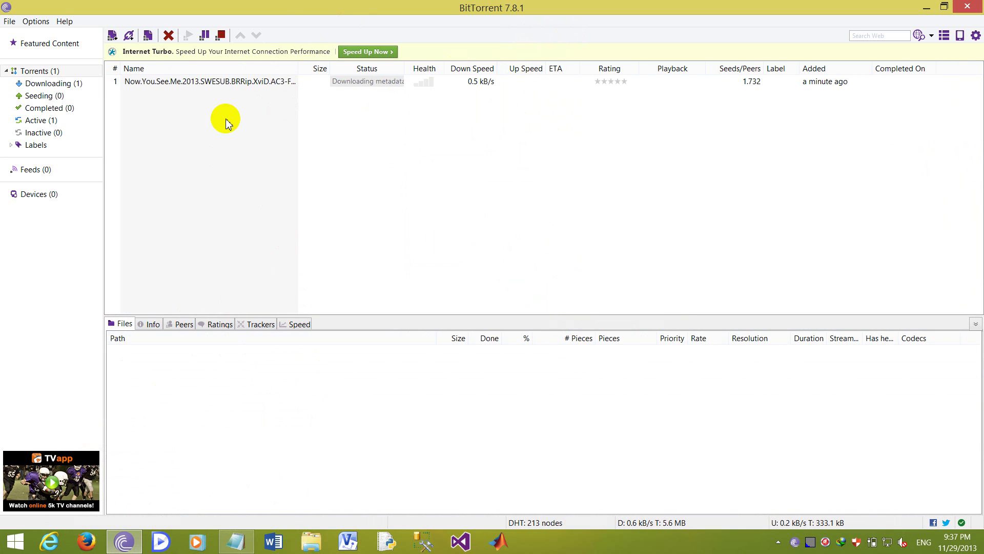
# - Review BitTorrent's Auto Shutdown choices without changing the setting
pyautogui.click(38, 22)
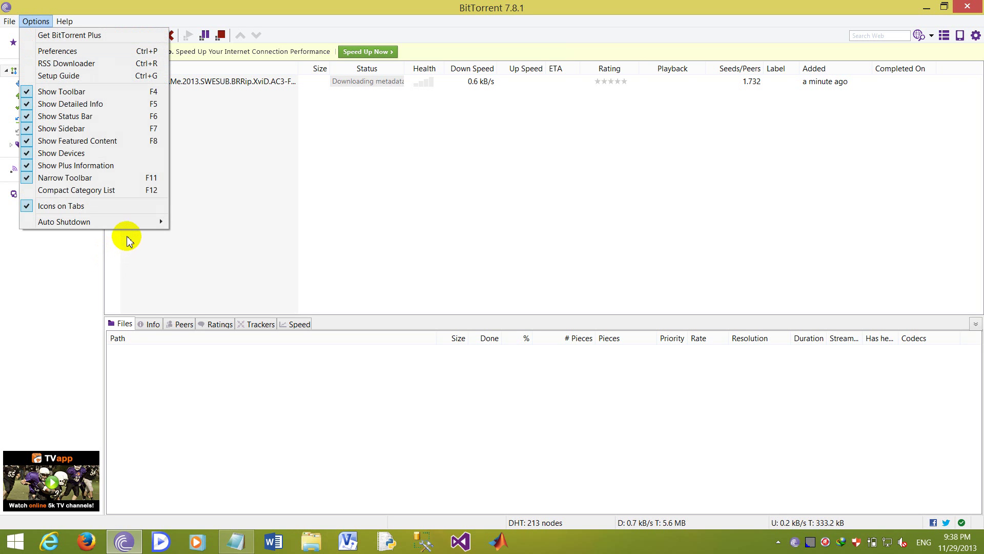
pyautogui.moveTo(138, 225)
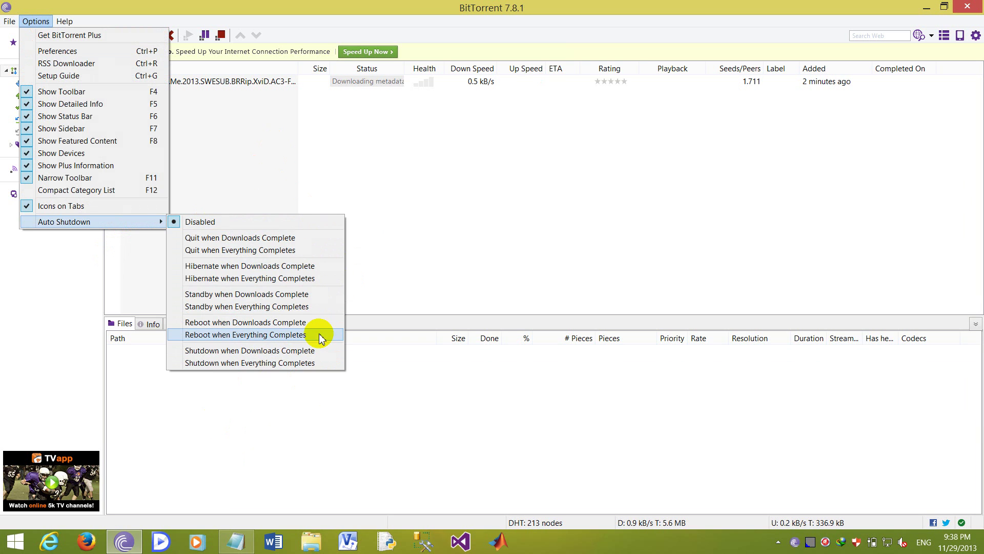
pyautogui.click(428, 136)
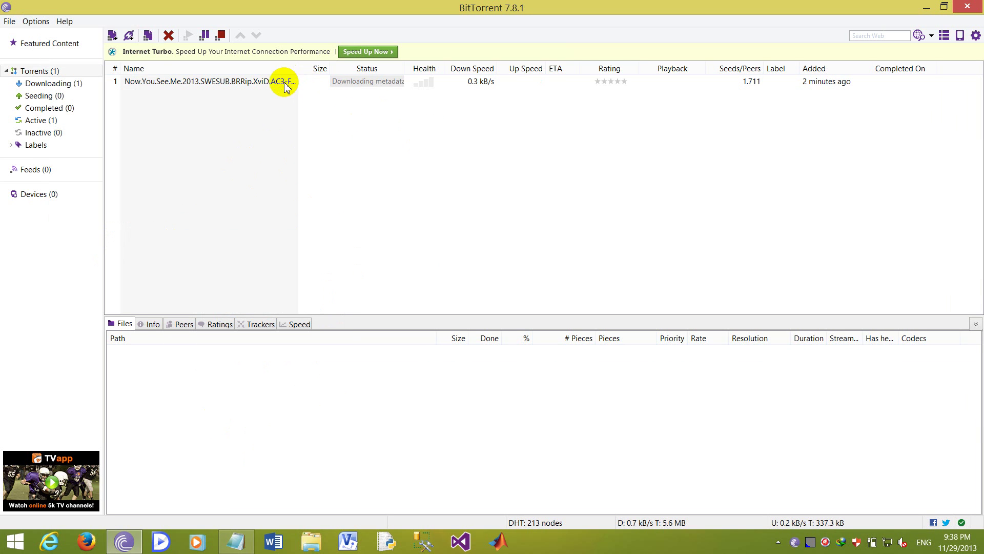
# - Stop the Now.You.See.Me.2013 torrent and remove it from the BitTorrent list
pyautogui.click(284, 87)
pyautogui.click(220, 34)
pyautogui.click(169, 35)
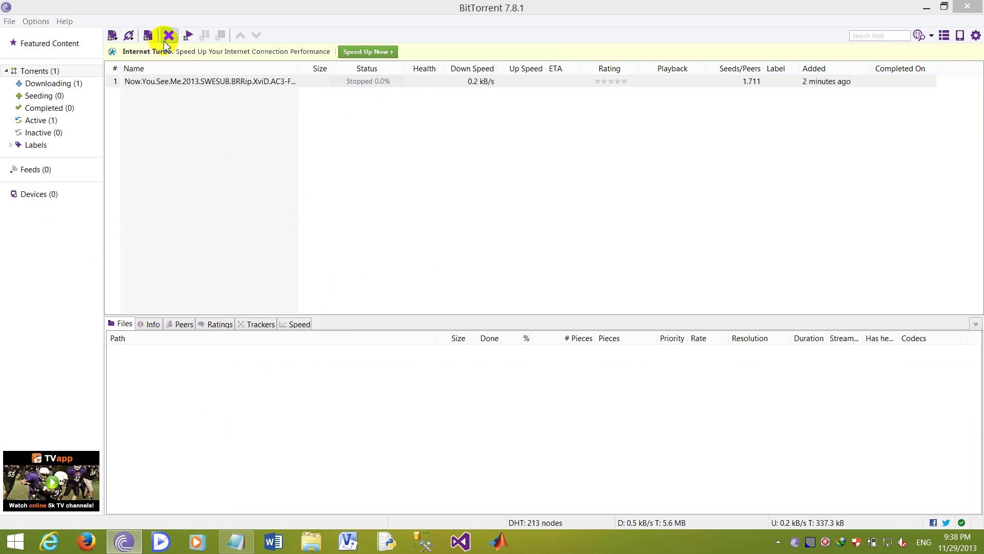
pyautogui.click(565, 326)
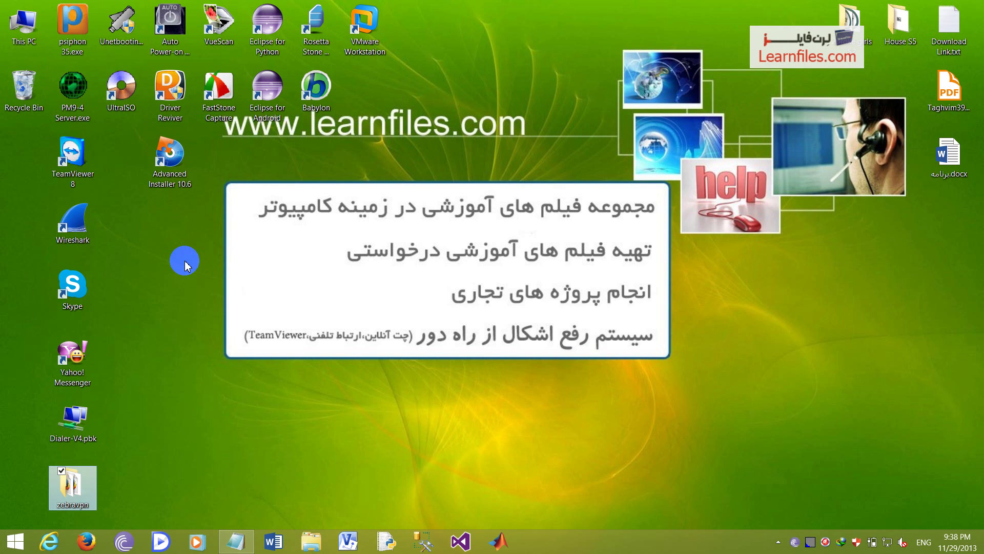
# - Bring up Torrent Site.txt in Notepad, review its list of torrent sites, and move the window slightly aside
pyautogui.click(201, 397)
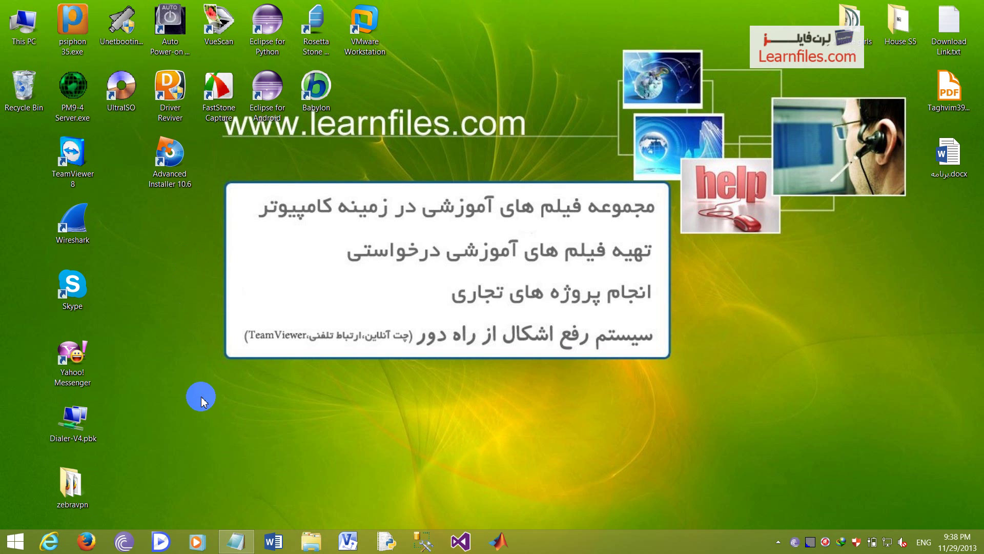
pyautogui.click(251, 548)
pyautogui.moveTo(110, 108); pyautogui.dragTo(13, 66)
pyautogui.click(37, 62)
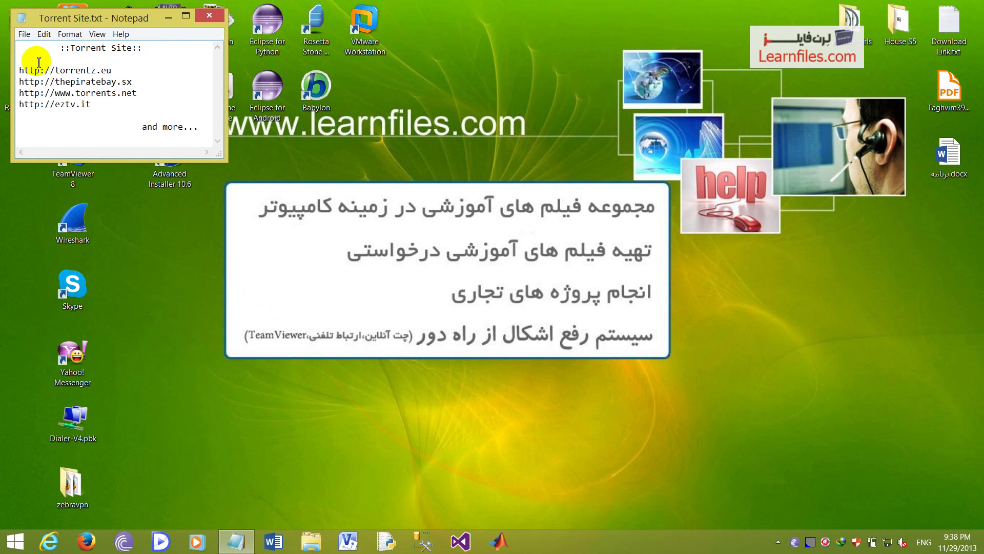
pyautogui.moveTo(72, 17); pyautogui.dragTo(134, 11)
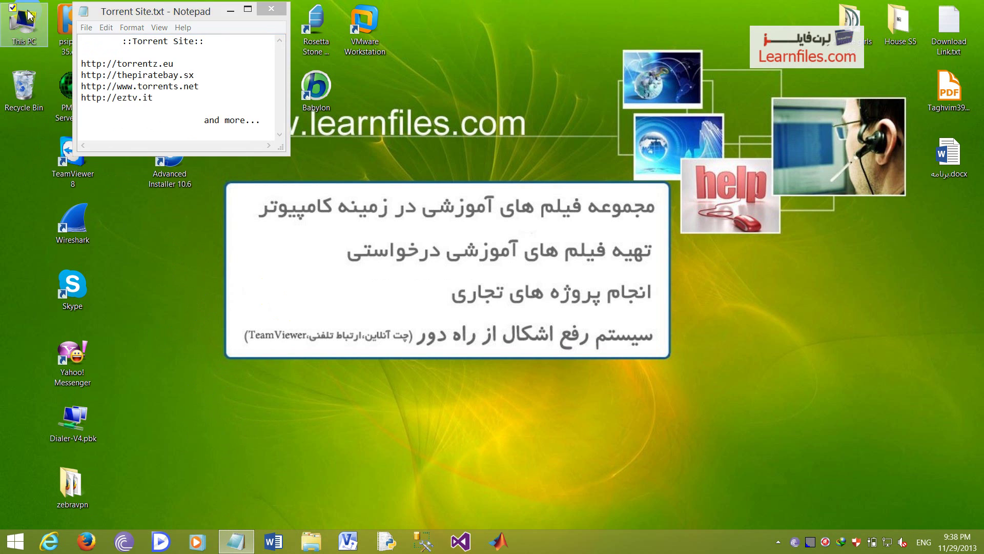
# - In File Explorer, open the Downloads folder, select the Criminal.Minds.S09E10 torrent file to examine it, and close the window
pyautogui.press('super+e')
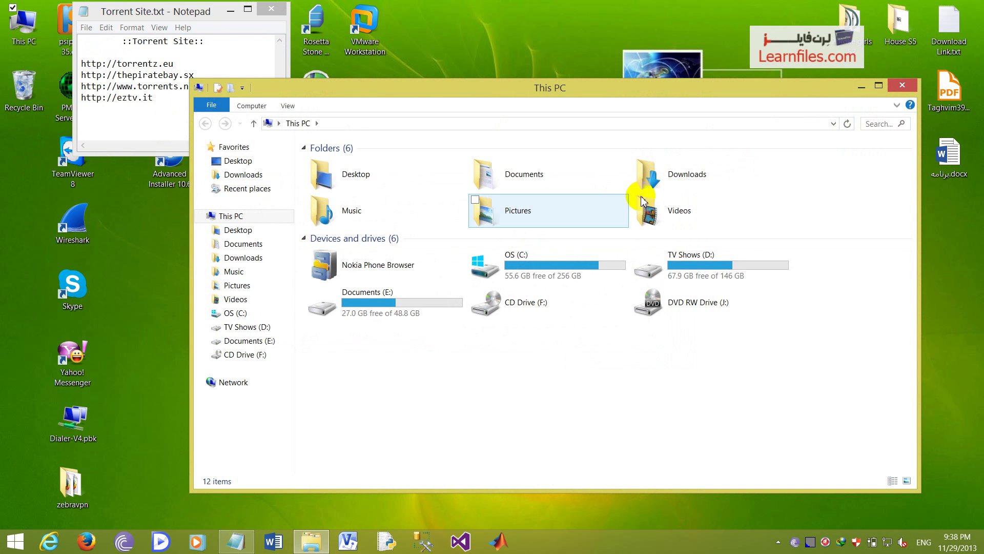
pyautogui.doubleClick(675, 177)
pyautogui.click(472, 237)
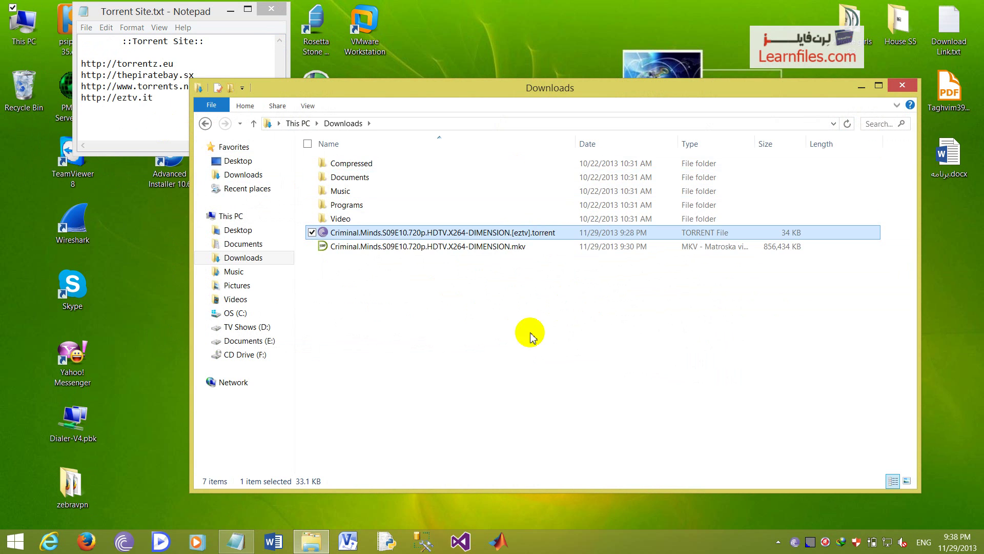
pyautogui.click(912, 85)
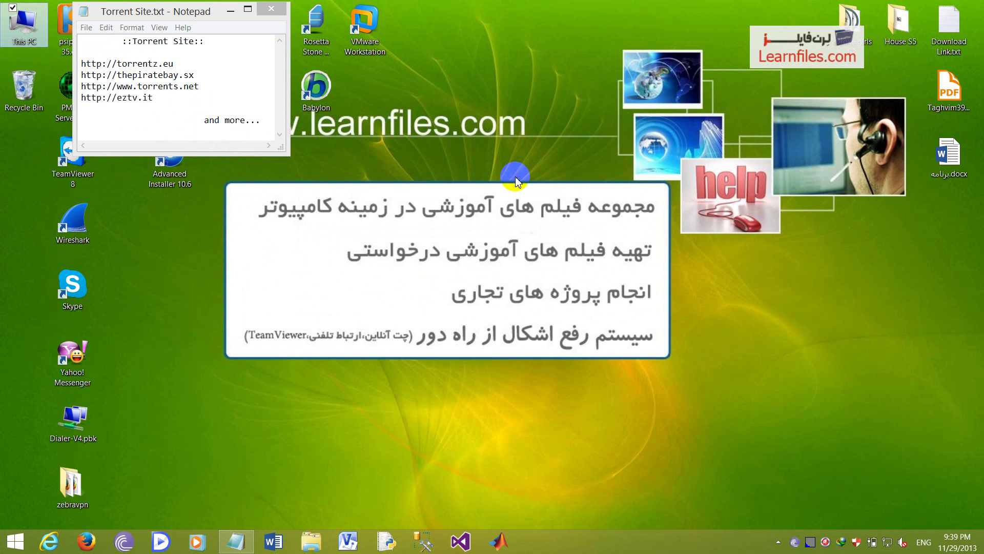